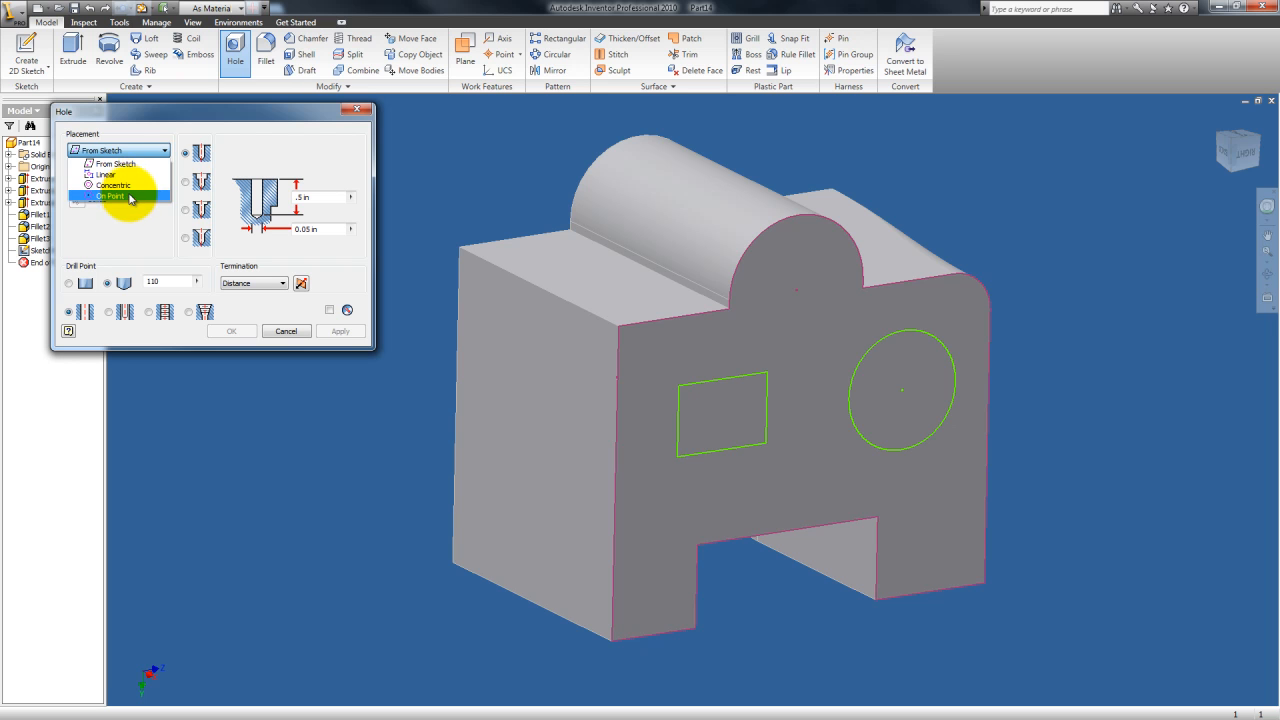
left_click(131, 163)
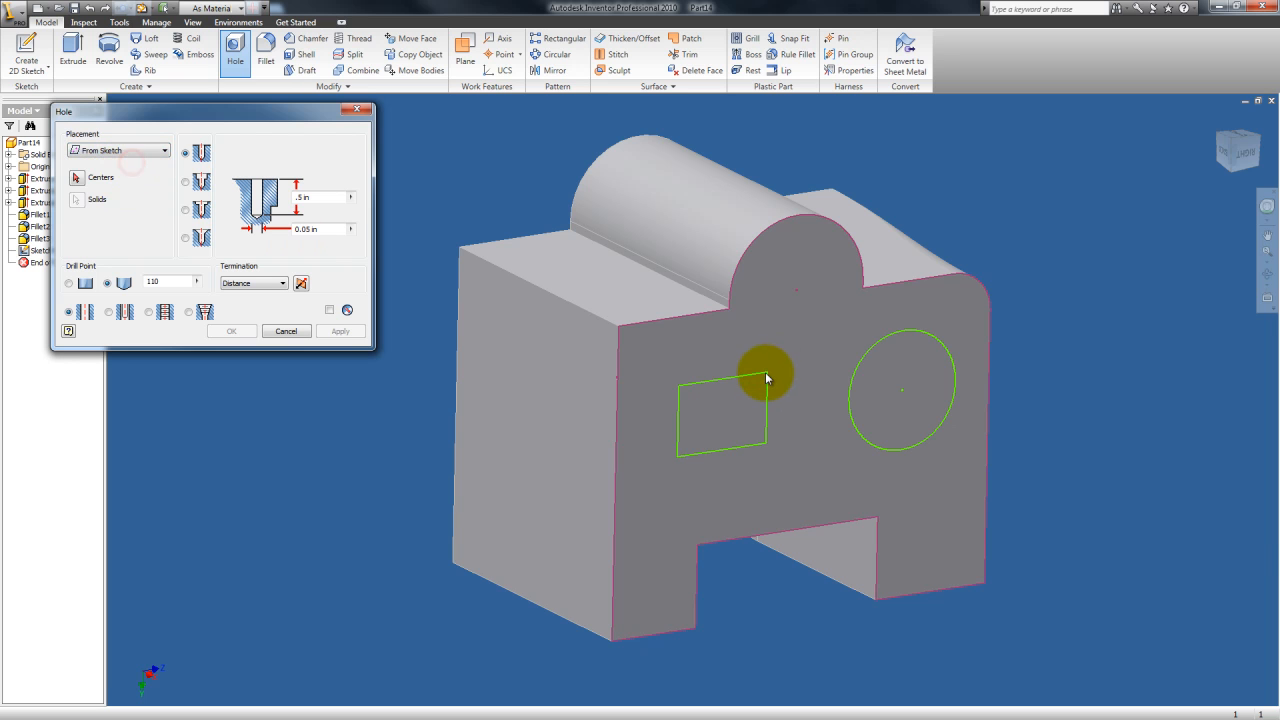
left_click(77, 177)
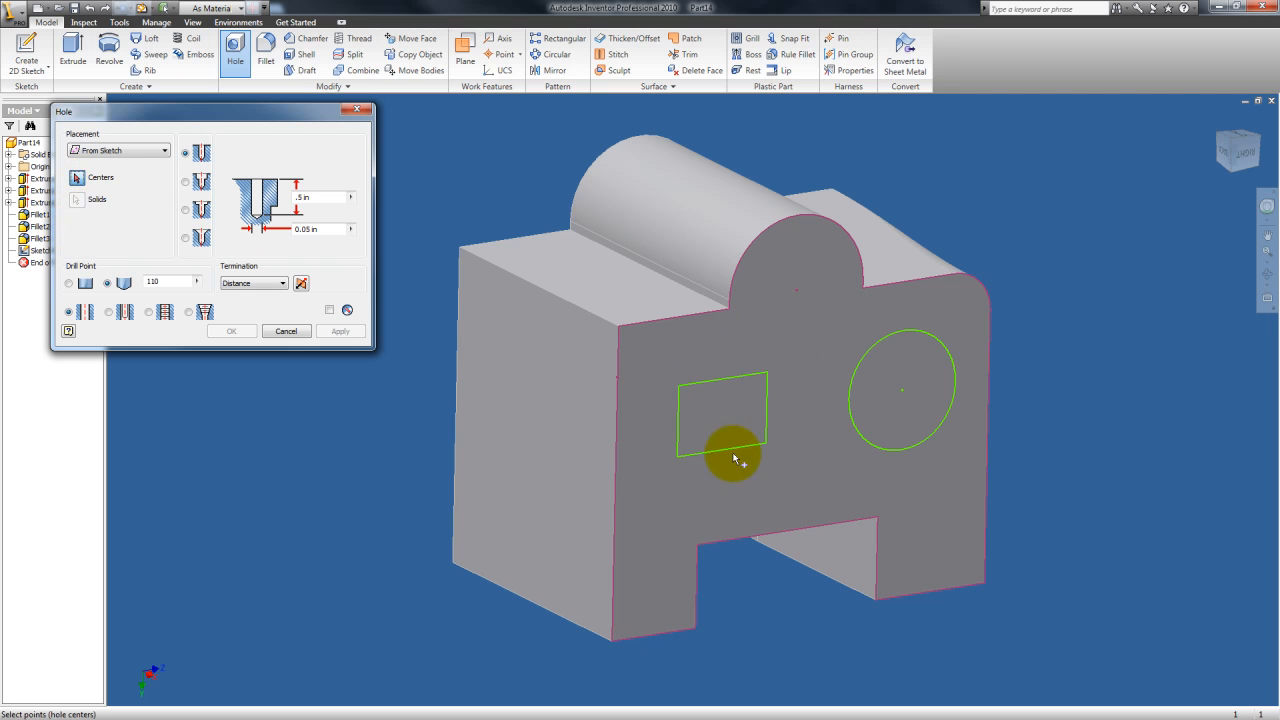
left_click(767, 375)
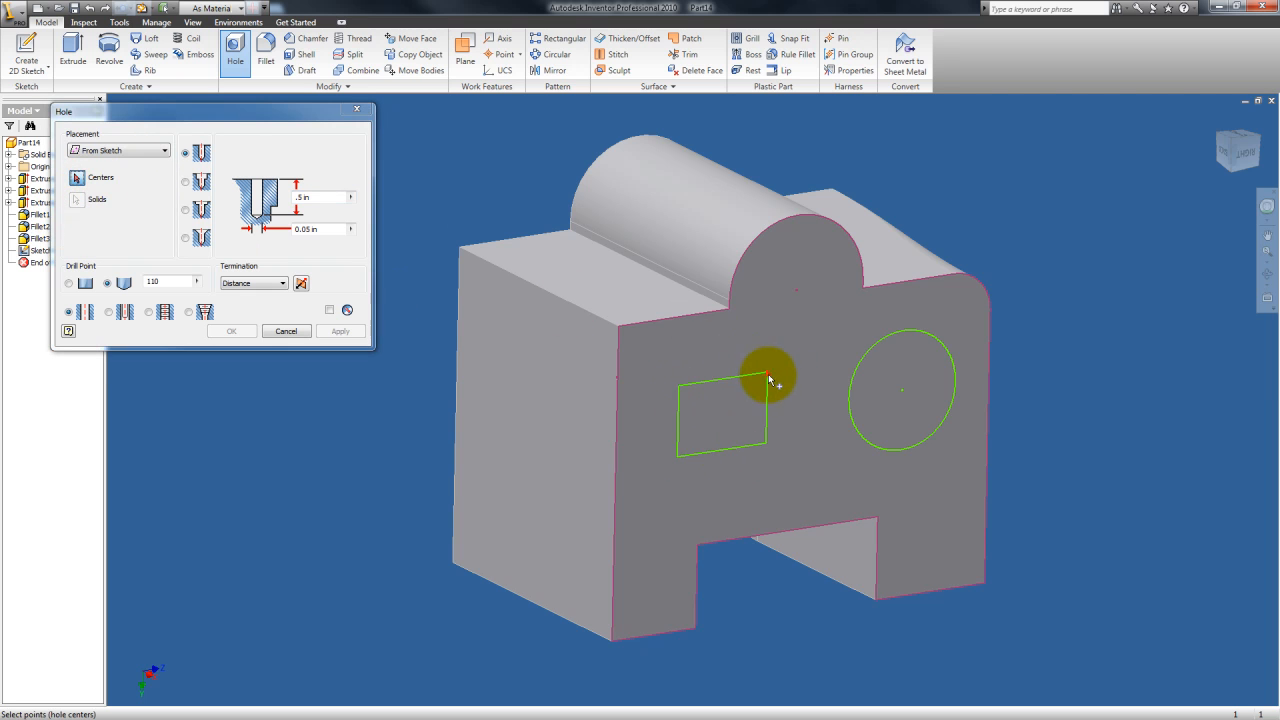
left_click(679, 386)
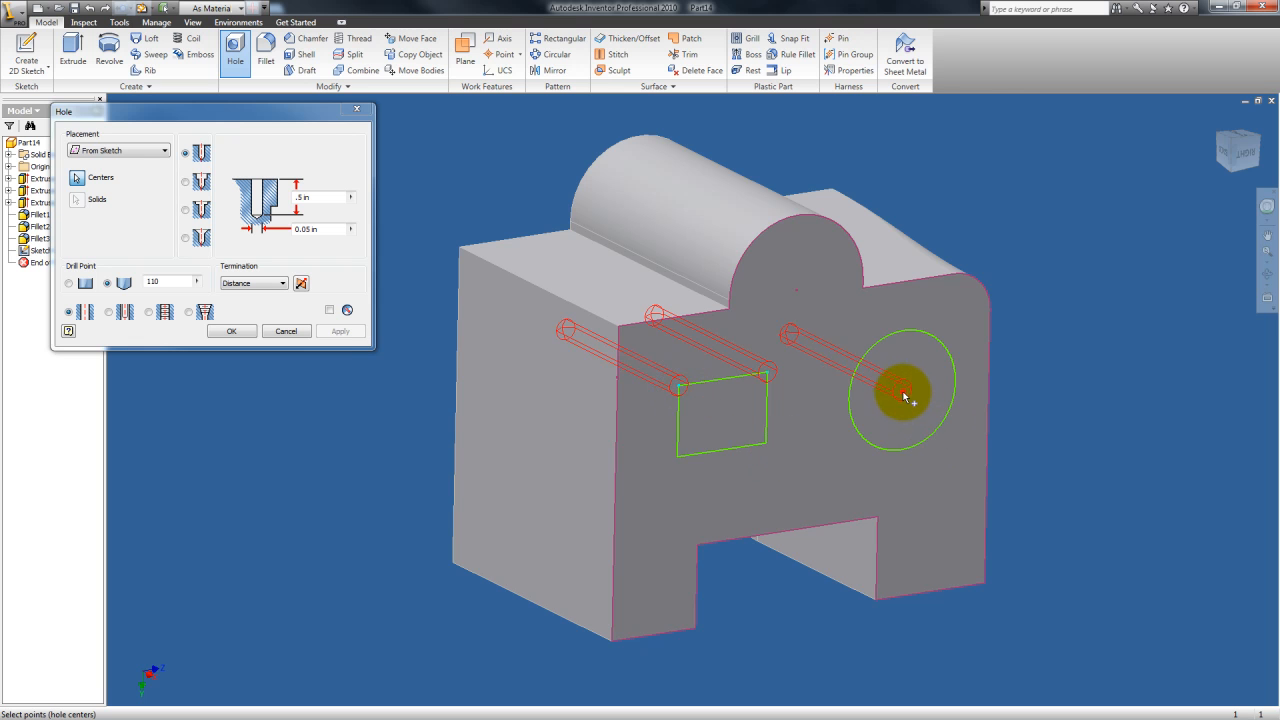
left_click(903, 393)
Step: Switch hole placement to Linear and place the hole on the top face, referencing its two adjacent edges
left_click(106, 160)
left_click(110, 150)
left_click(100, 172)
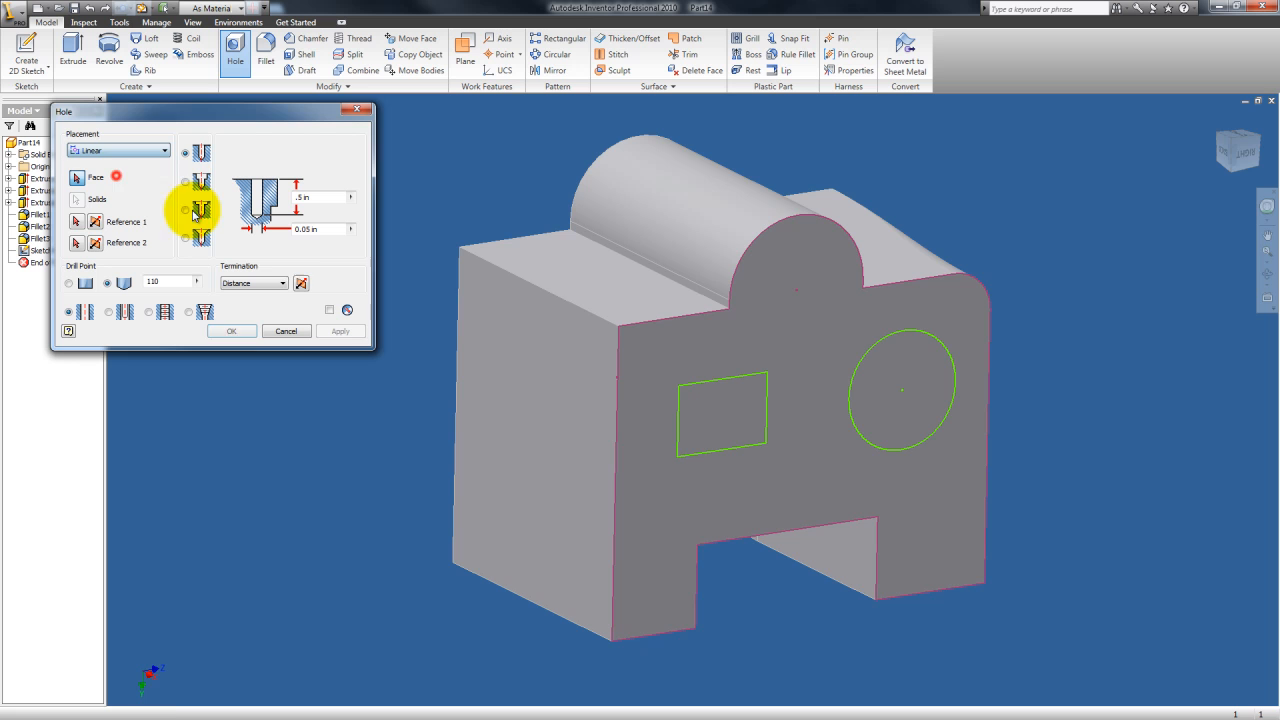
left_click(596, 289)
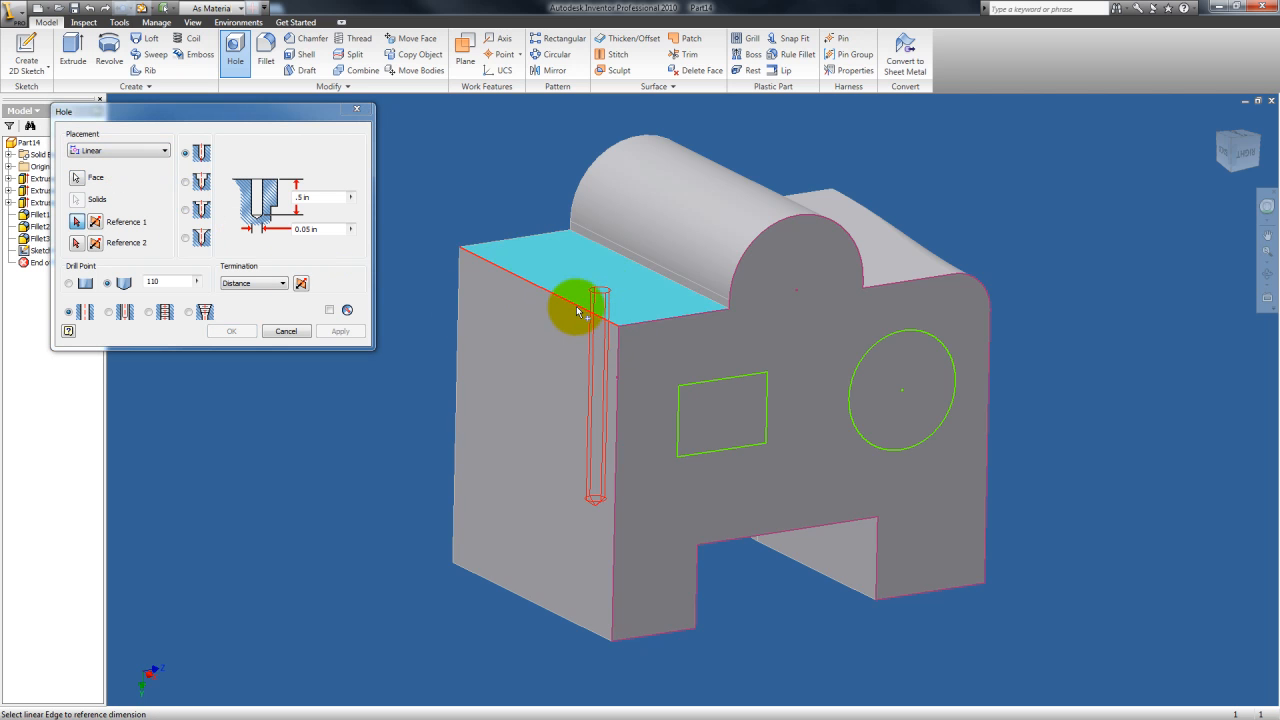
left_click(577, 311)
left_click(650, 324)
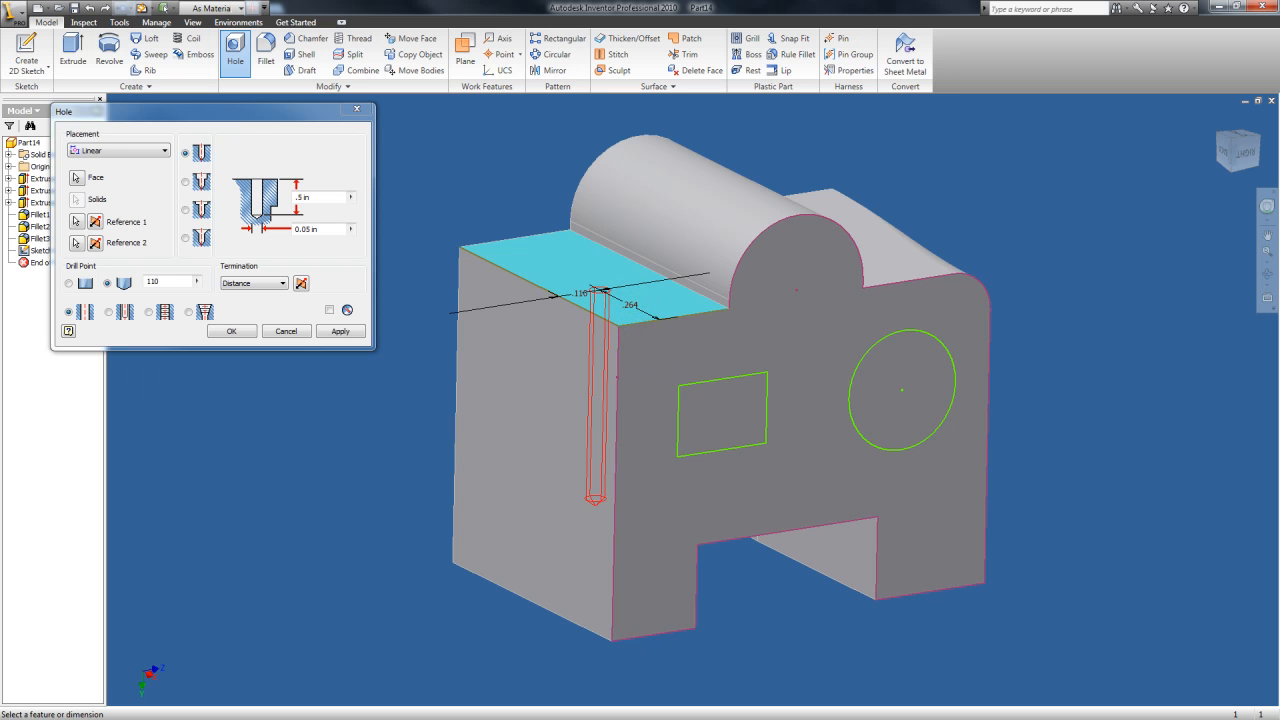
Step: Set the hole's distance from the second reference edge to 0.4
left_click(629, 305)
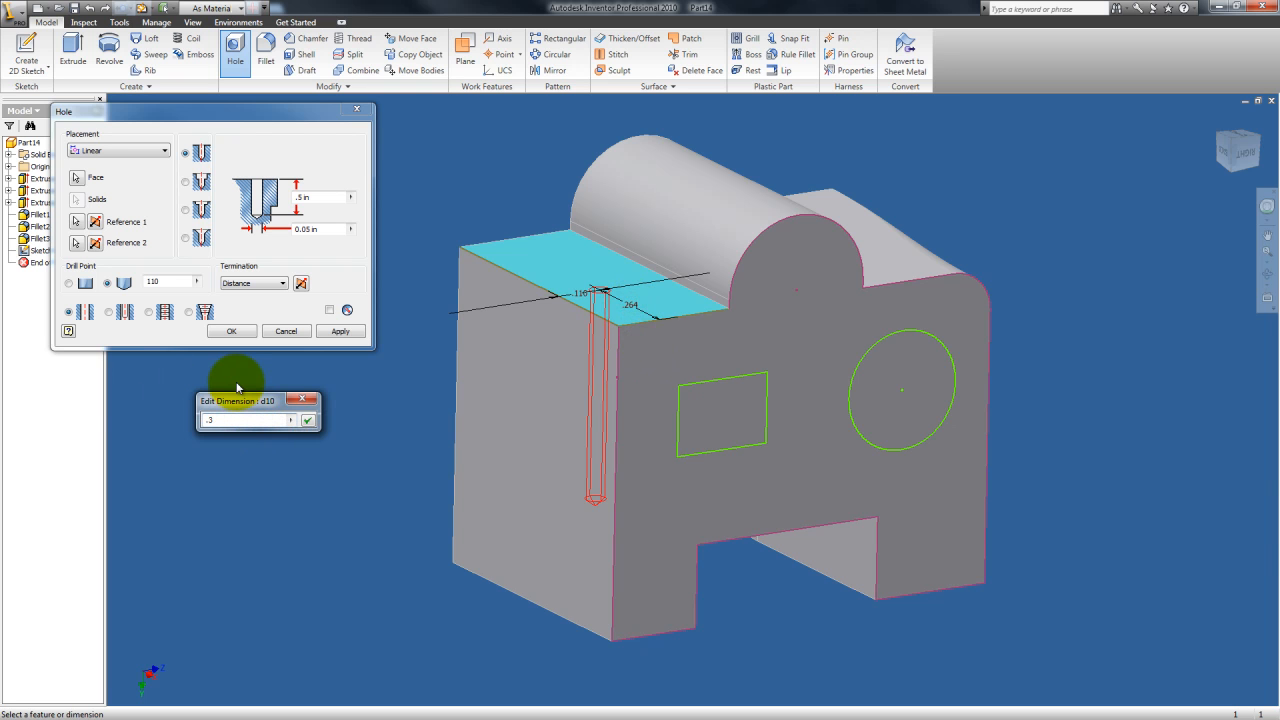
type(".4")
key("Return")
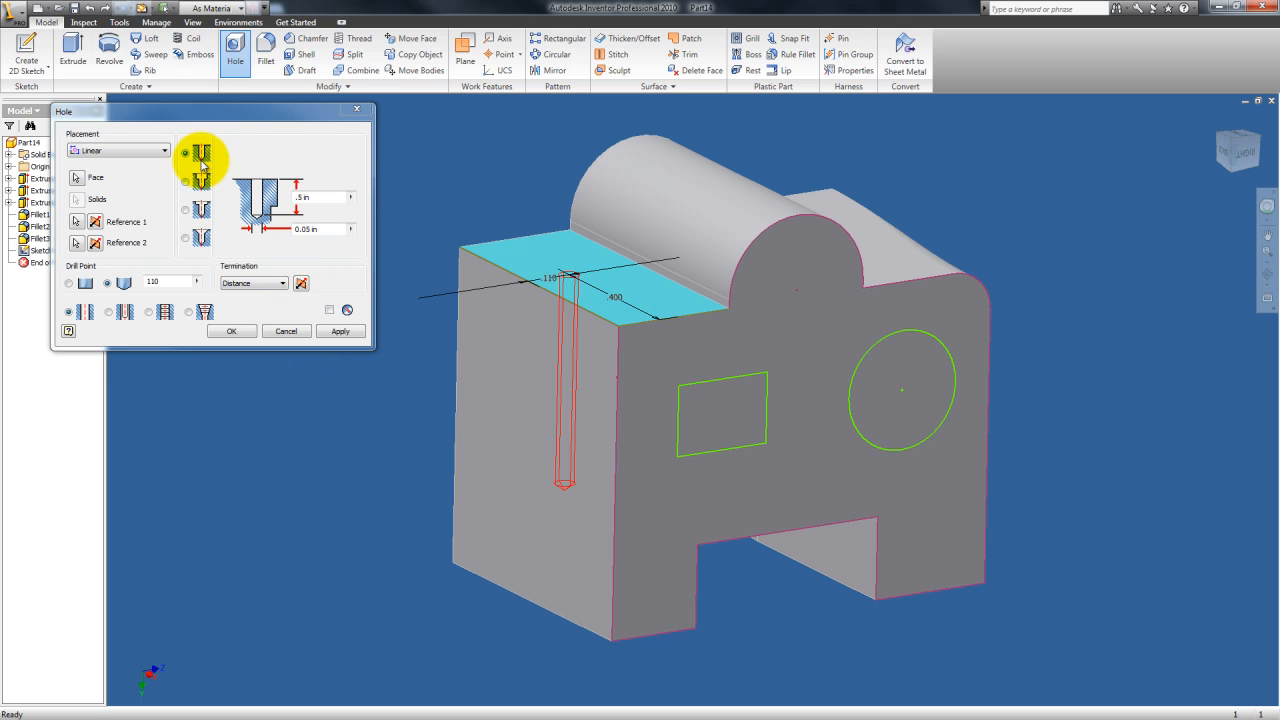
Step: Make the hole a countersink and set the countersink diameter to 0.1 in
left_click(202, 238)
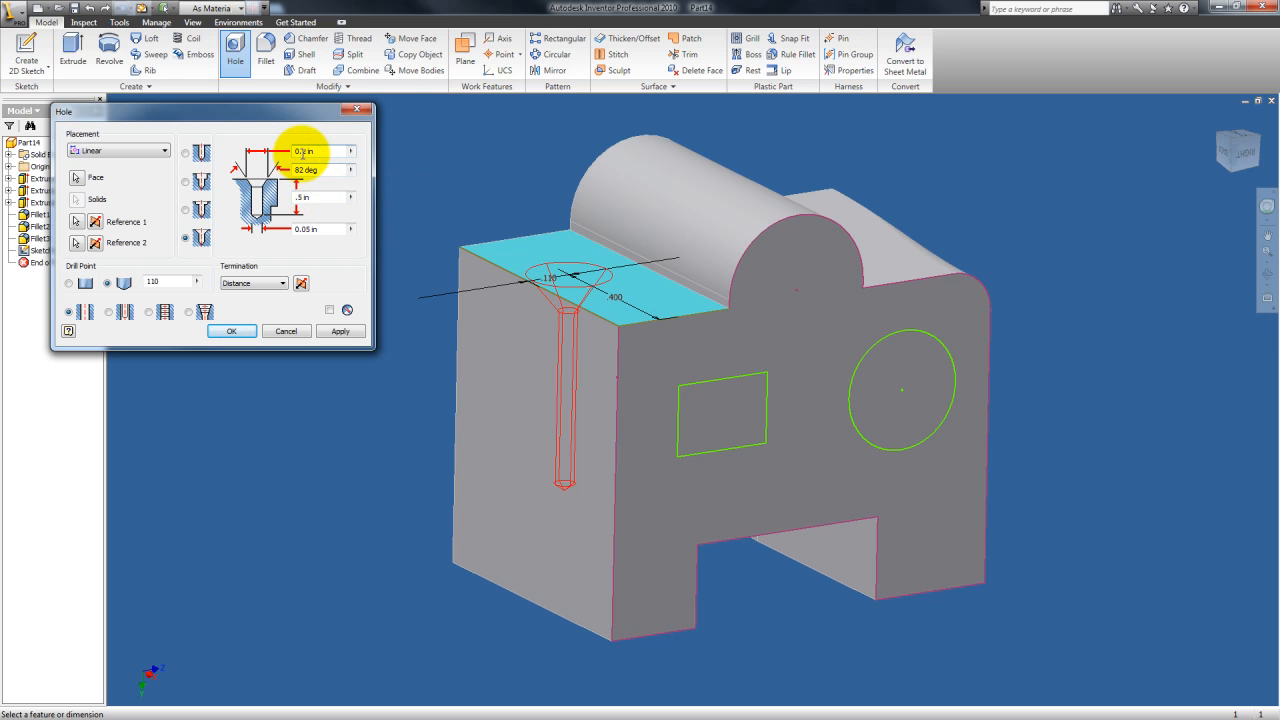
key("BackSpace")
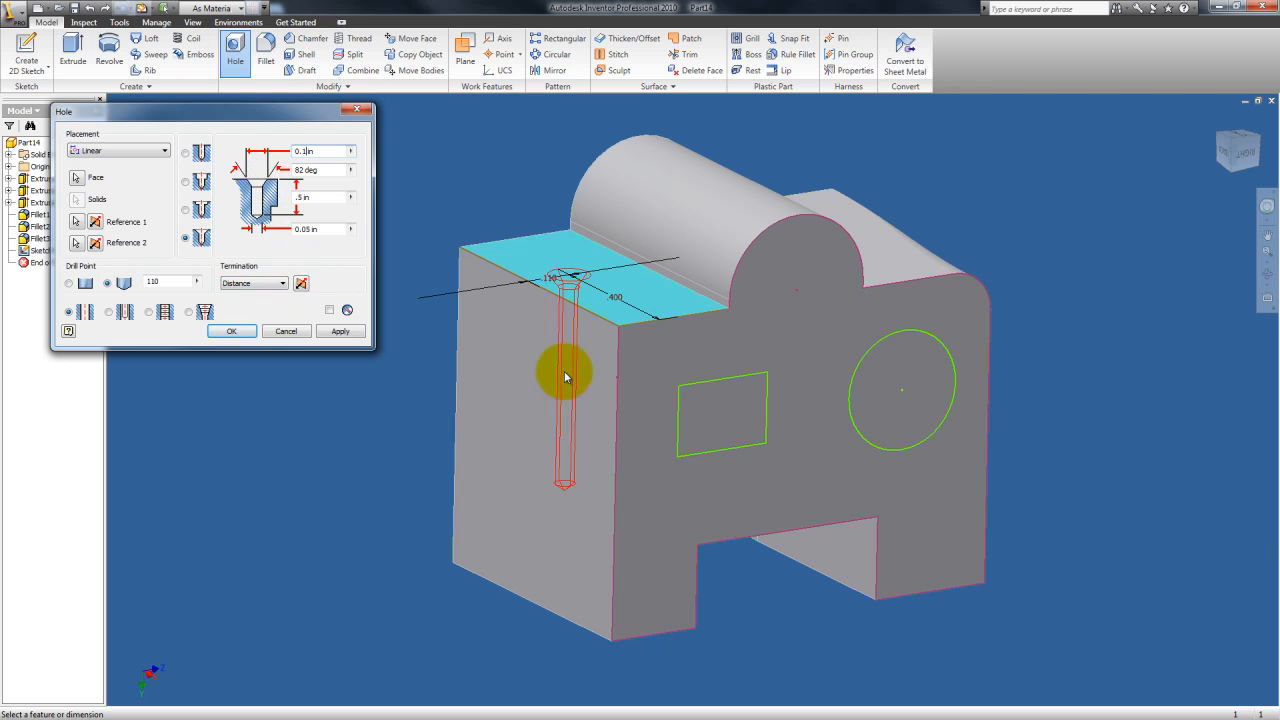
left_click(236, 283)
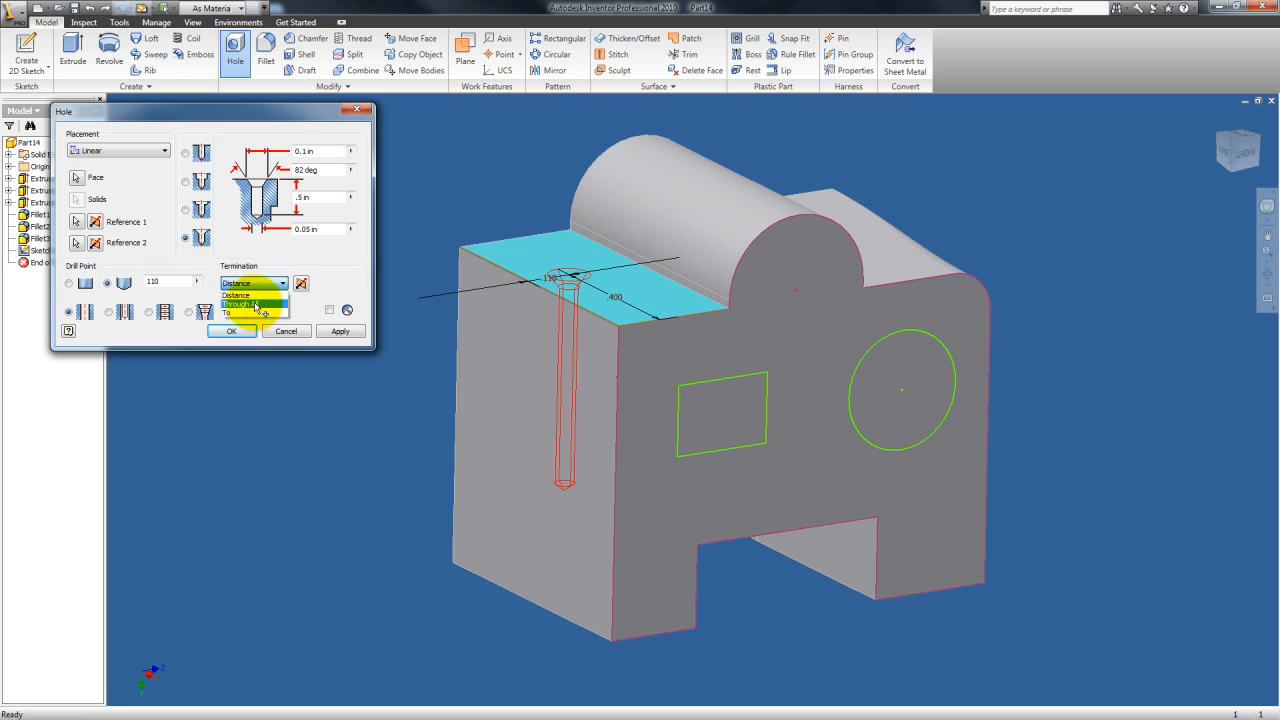
left_click(248, 304)
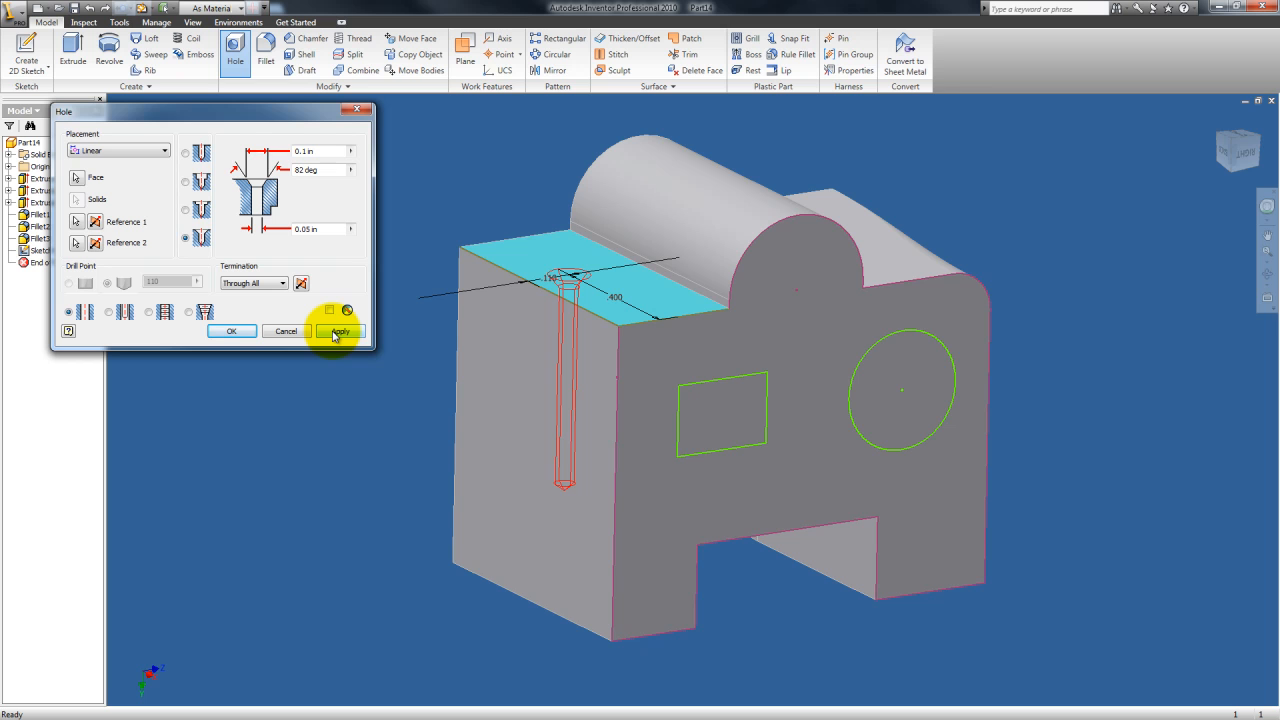
left_click(255, 283)
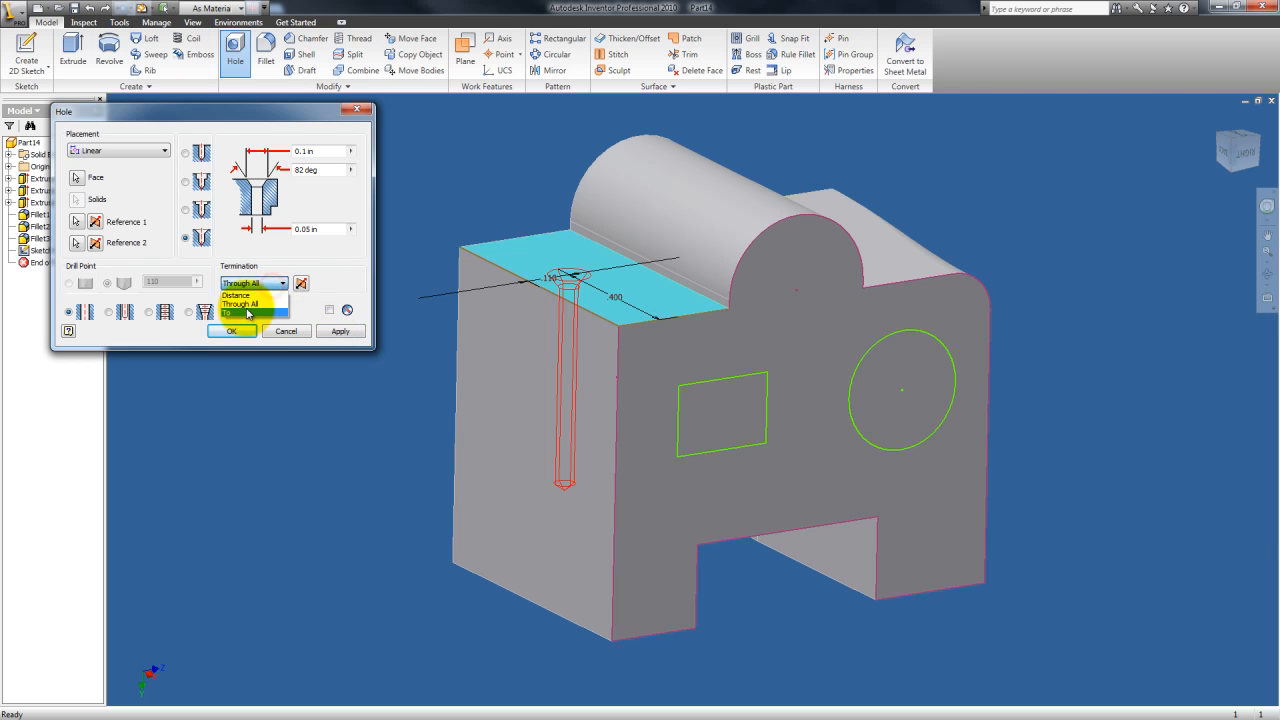
left_click(245, 313)
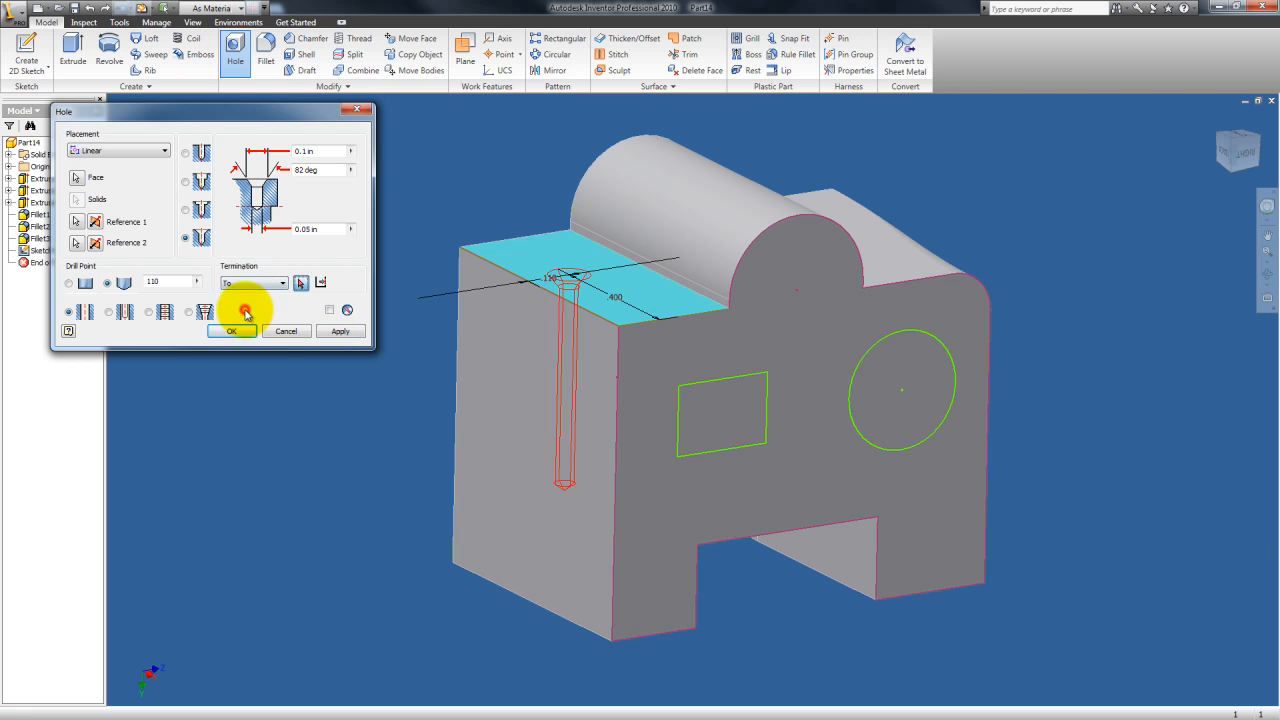
left_click(300, 283)
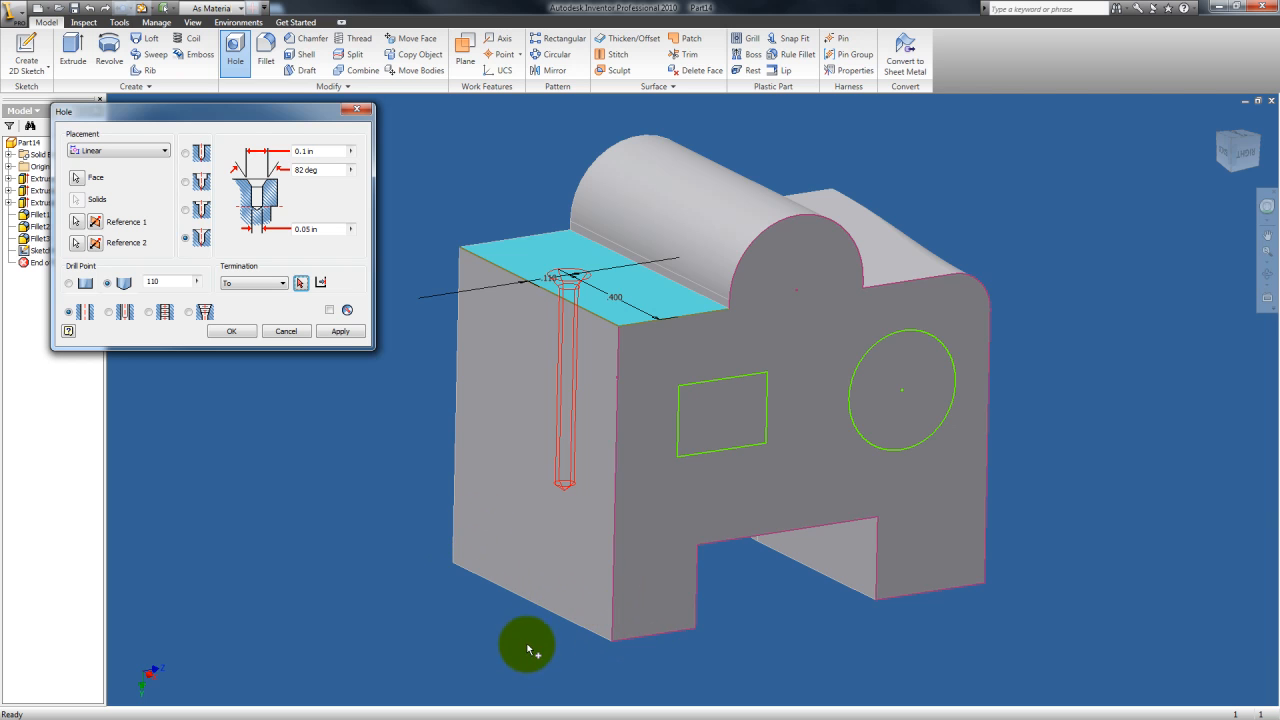
left_click(254, 283)
left_click(250, 303)
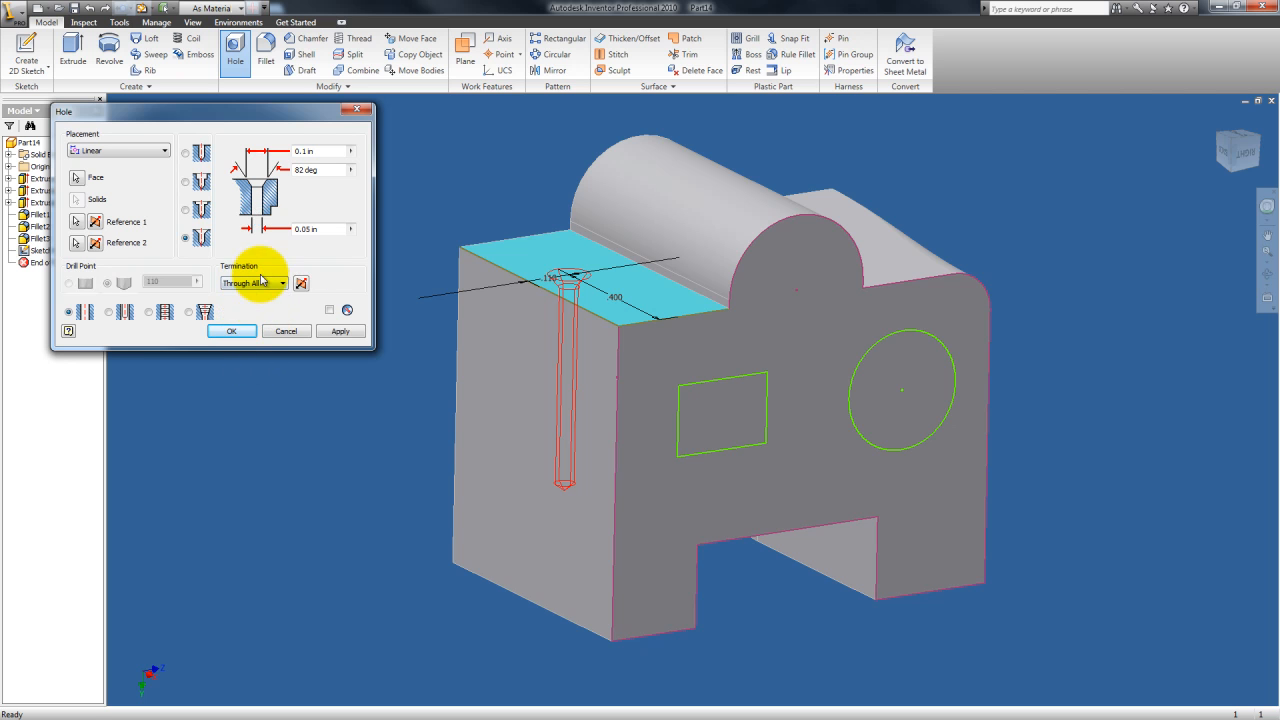
left_click(252, 283)
left_click(254, 296)
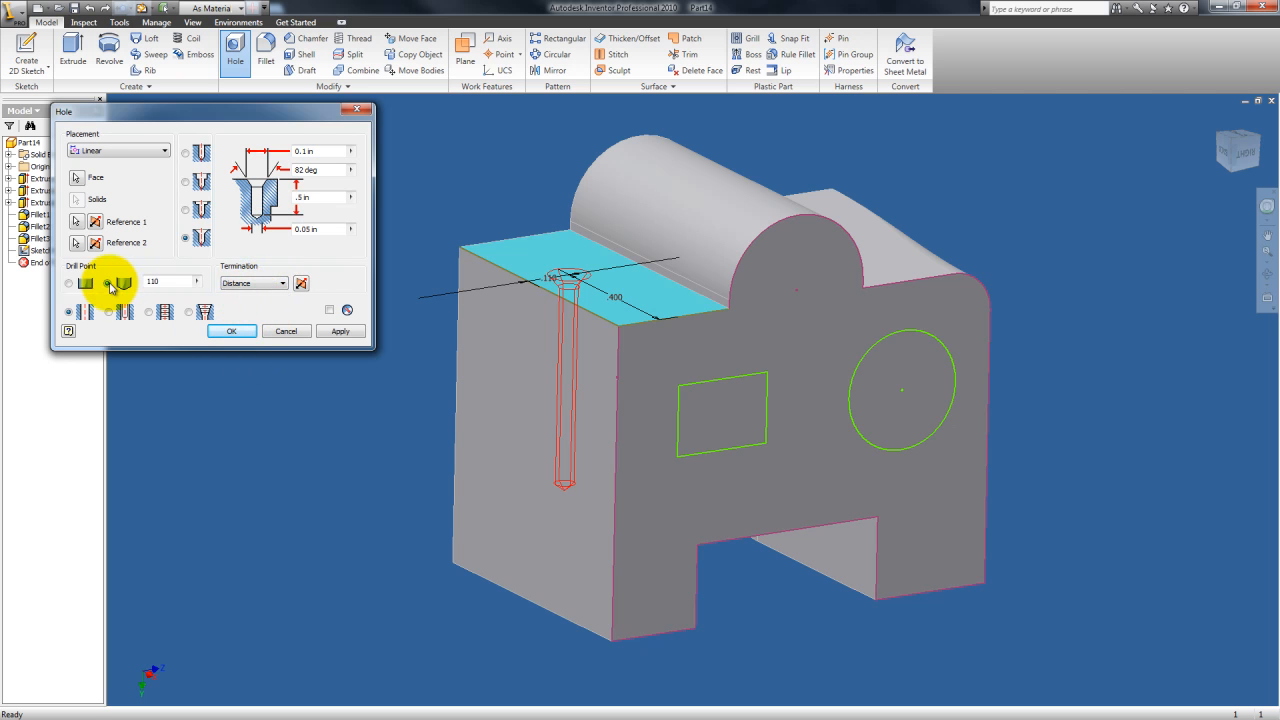
Step: Give the hole a flat drill point and apply the countersunk hole
left_click(123, 286)
left_click(71, 284)
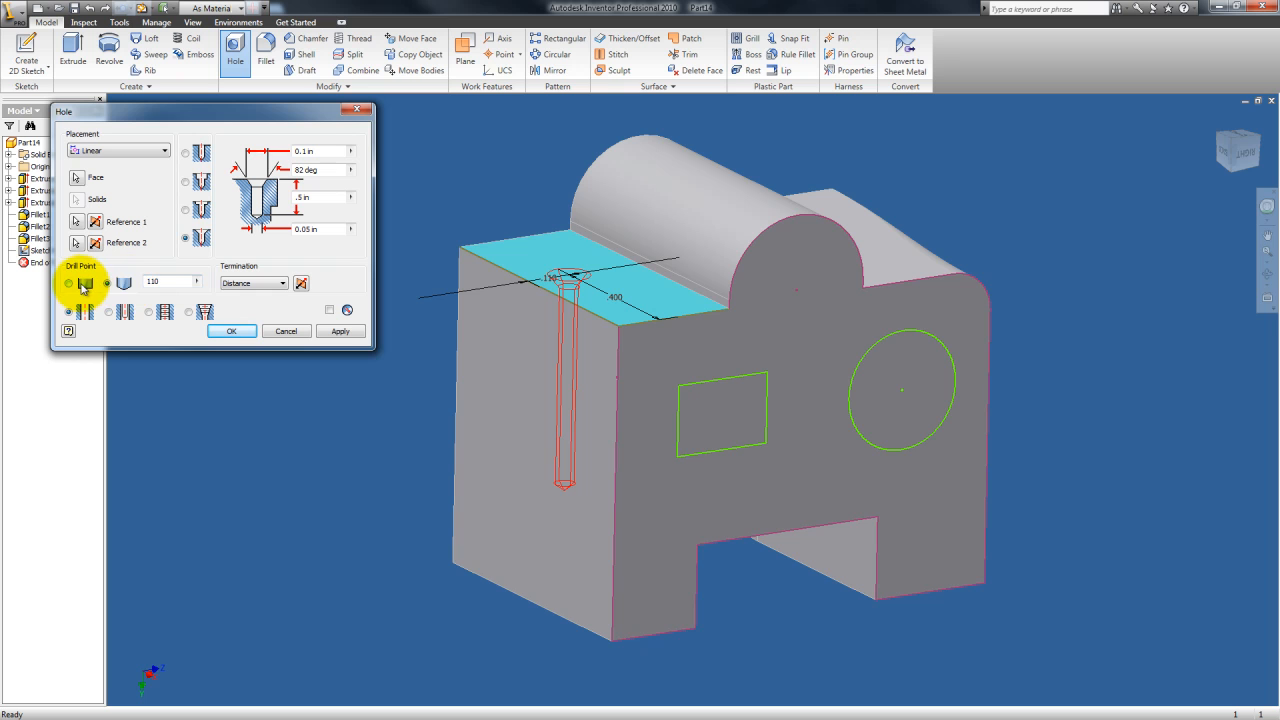
left_click(83, 286)
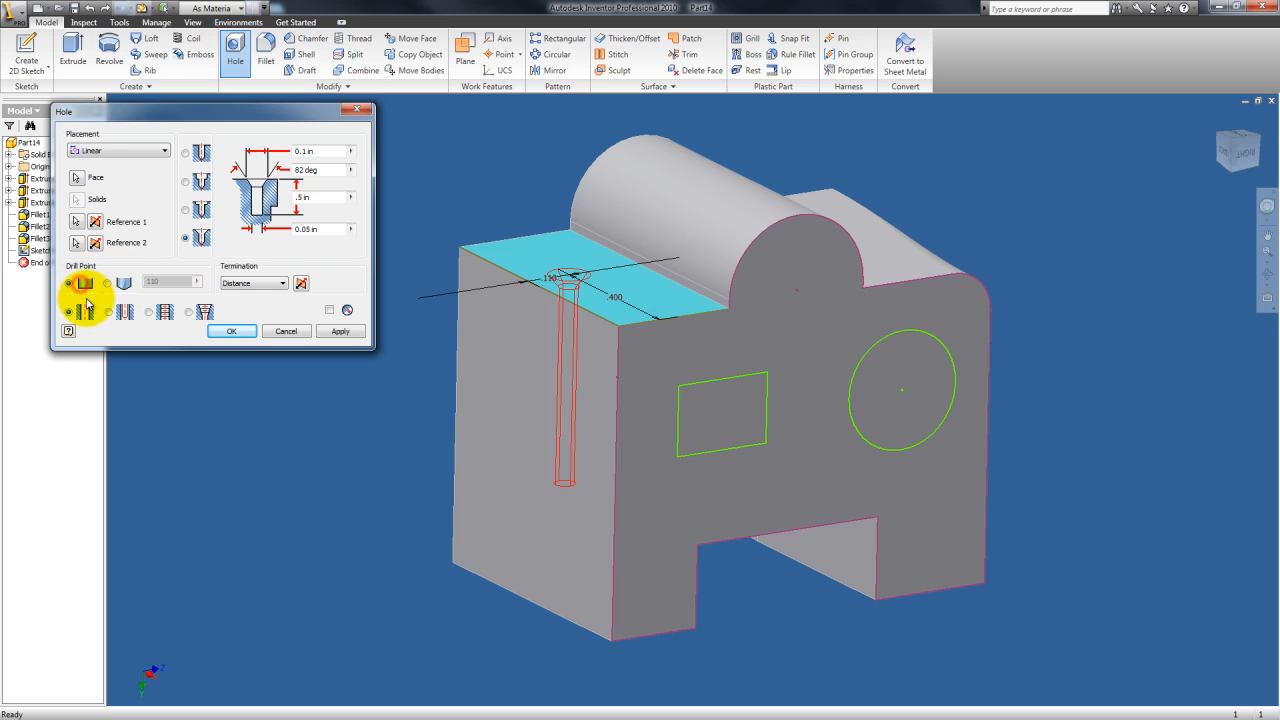
left_click(342, 331)
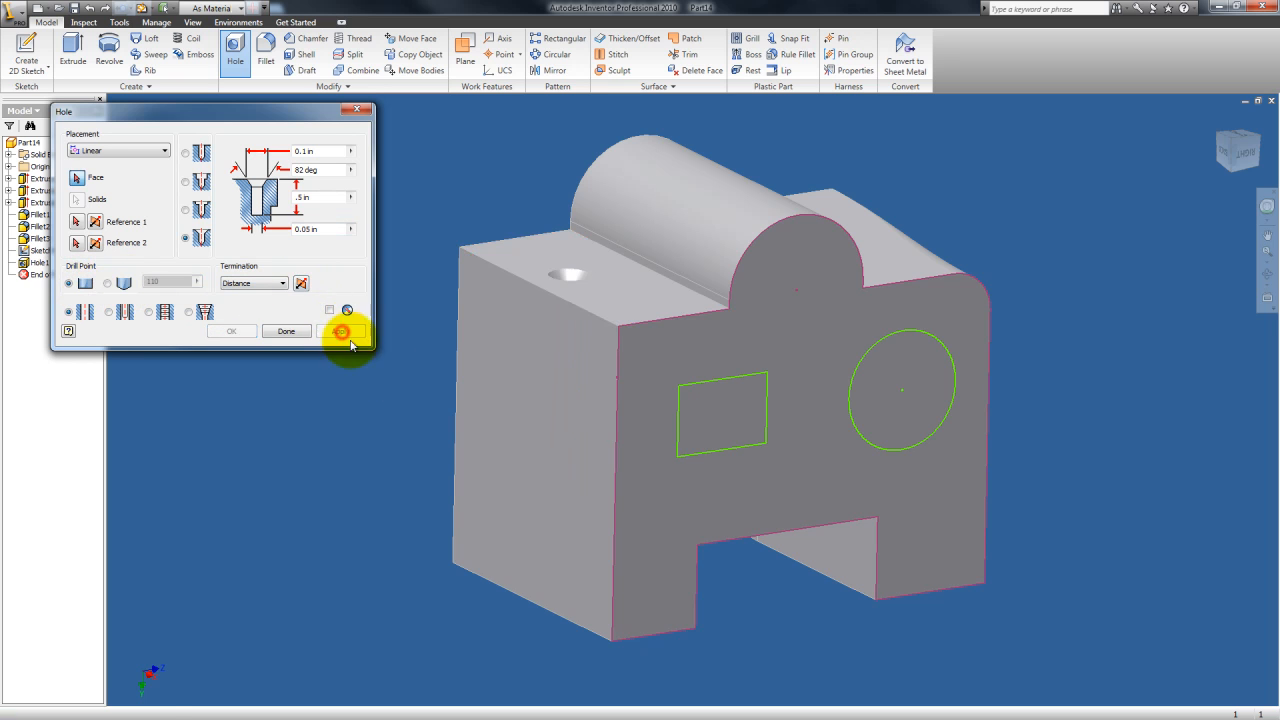
Step: Inspect the new countersunk hole closely and finish the Hole command
left_click(1266, 280)
left_click_drag(634, 394, 580, 442)
scroll(583, 444, "down", 5)
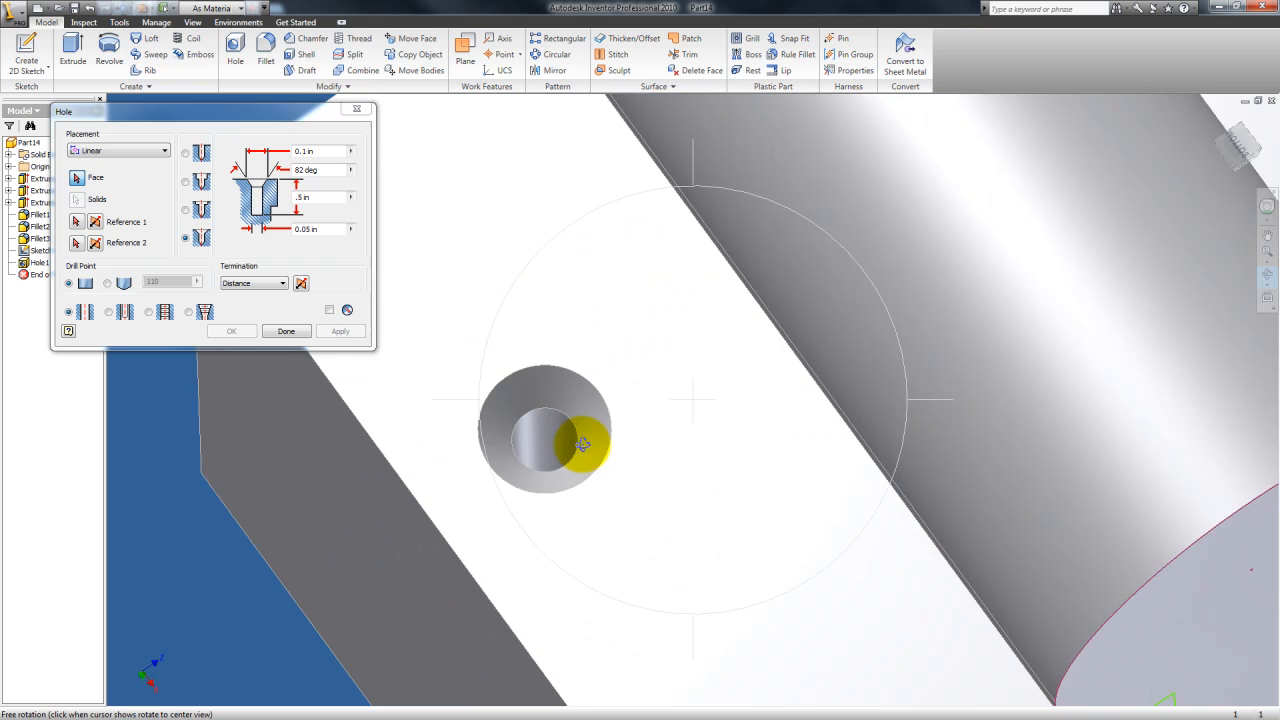
middle_click_drag(597, 426, 683, 455)
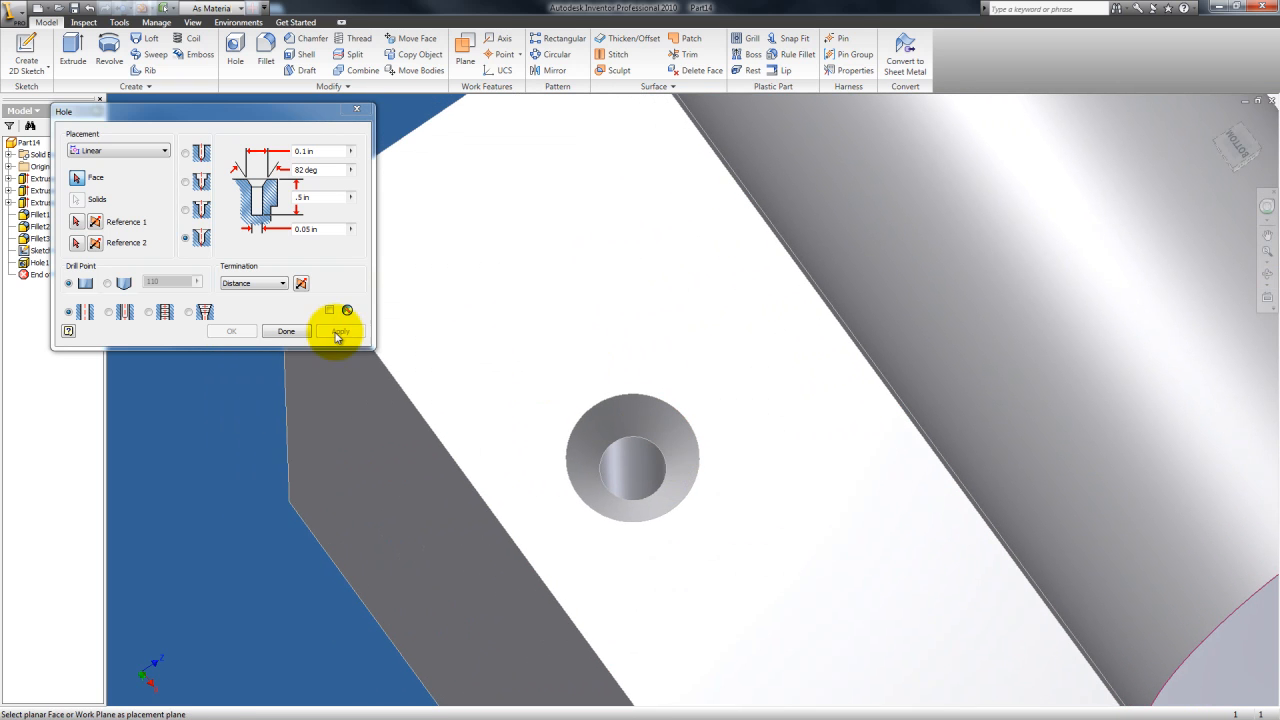
left_click(286, 331)
Step: Start a Thread on the countersunk hole's inner cylindrical face
left_click_drag(621, 333, 620, 308)
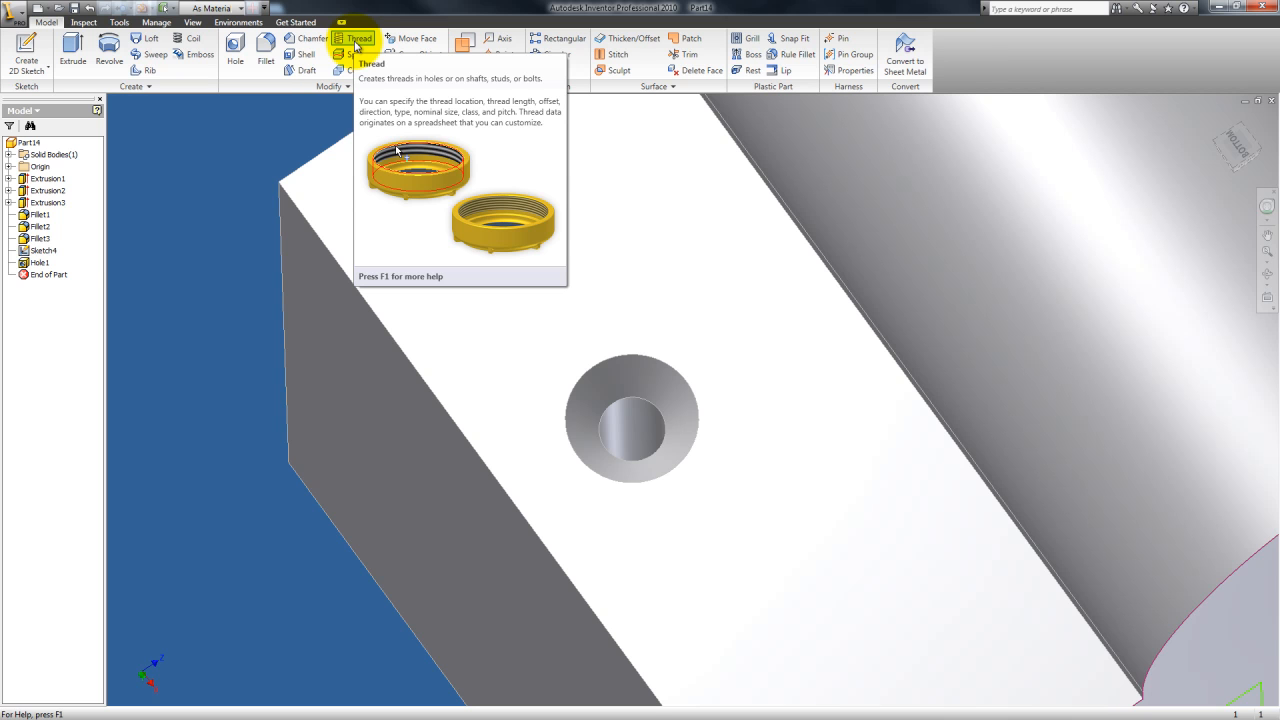
left_click(355, 42)
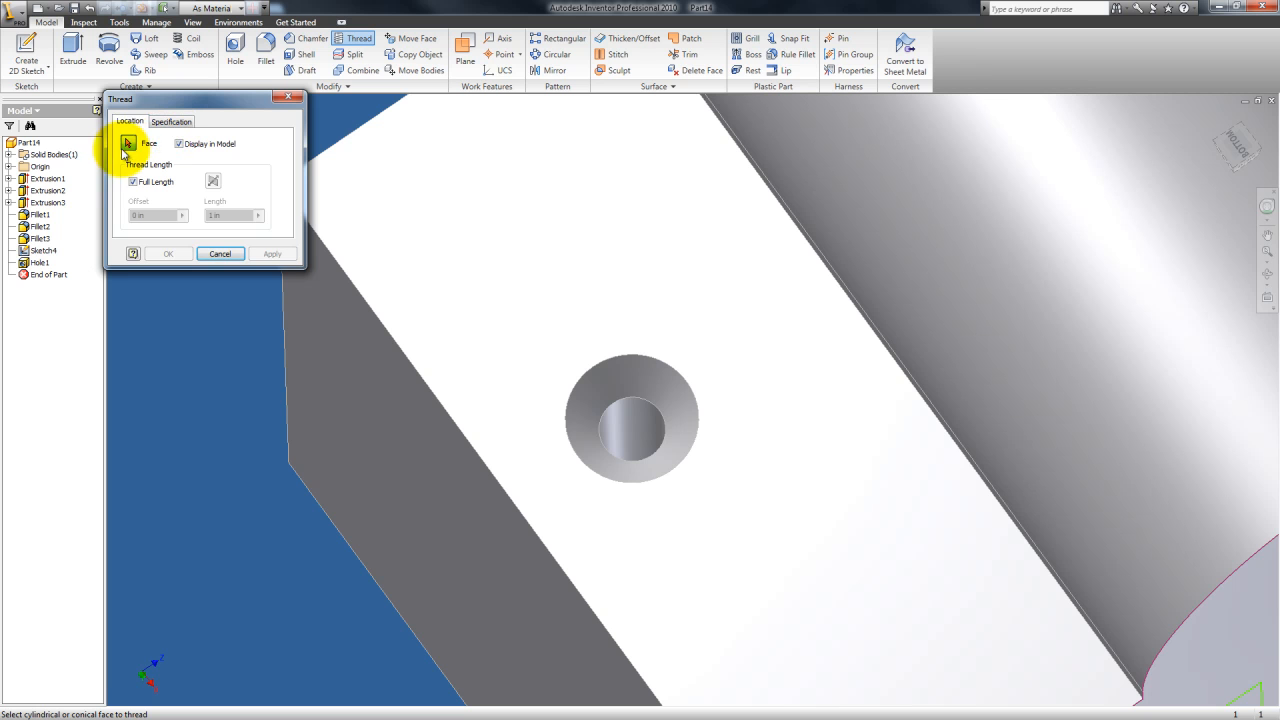
left_click(636, 428)
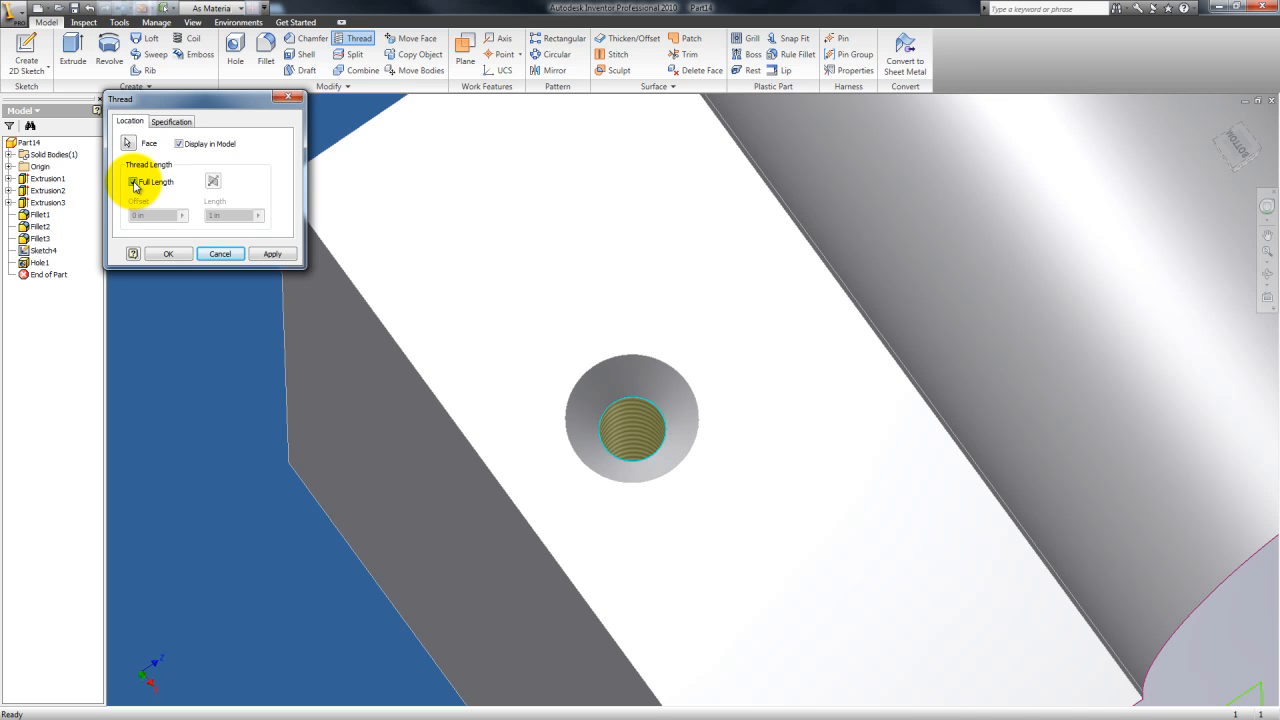
Step: Try a partial thread with an offset of 0.1 and a length of 0.1, then revert to full length
left_click(134, 182)
left_click(157, 215)
left_click(229, 214)
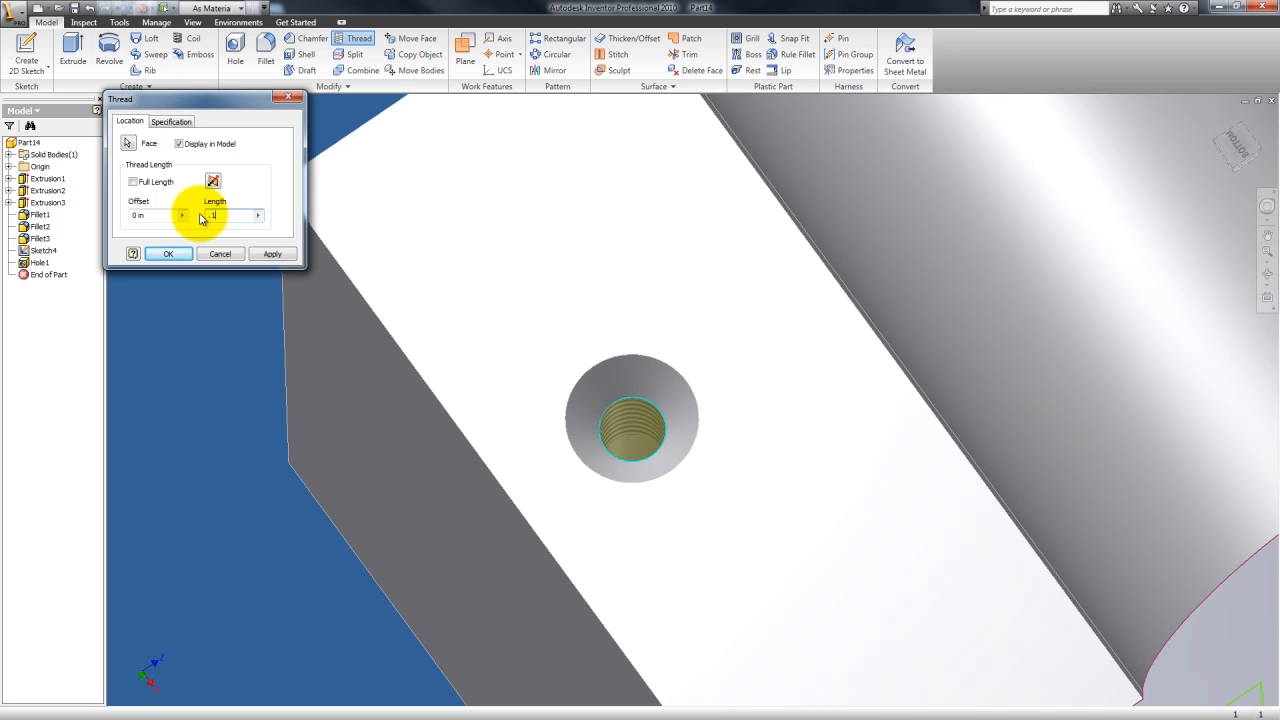
type(".1")
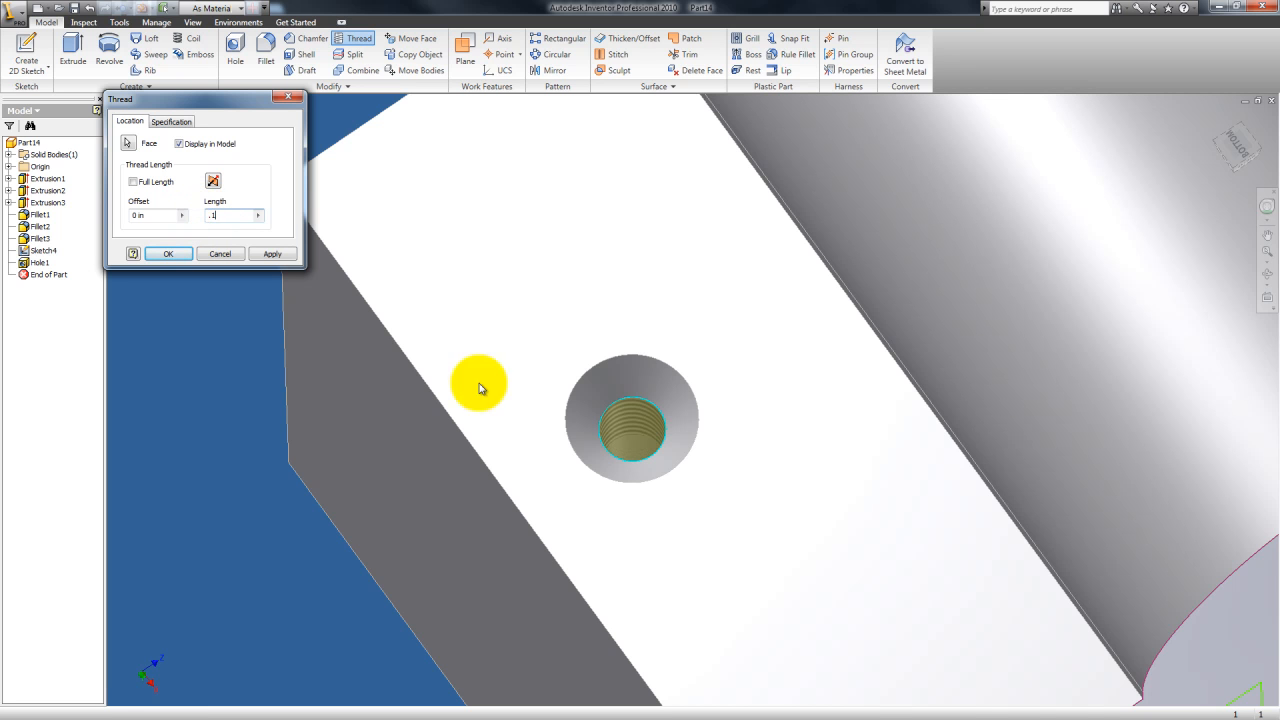
left_click(1267, 275)
mouse_move(757, 429)
left_mouse_down()
mouse_move(757, 471)
mouse_move(760, 429)
mouse_move(737, 430)
left_mouse_up()
key("Escape")
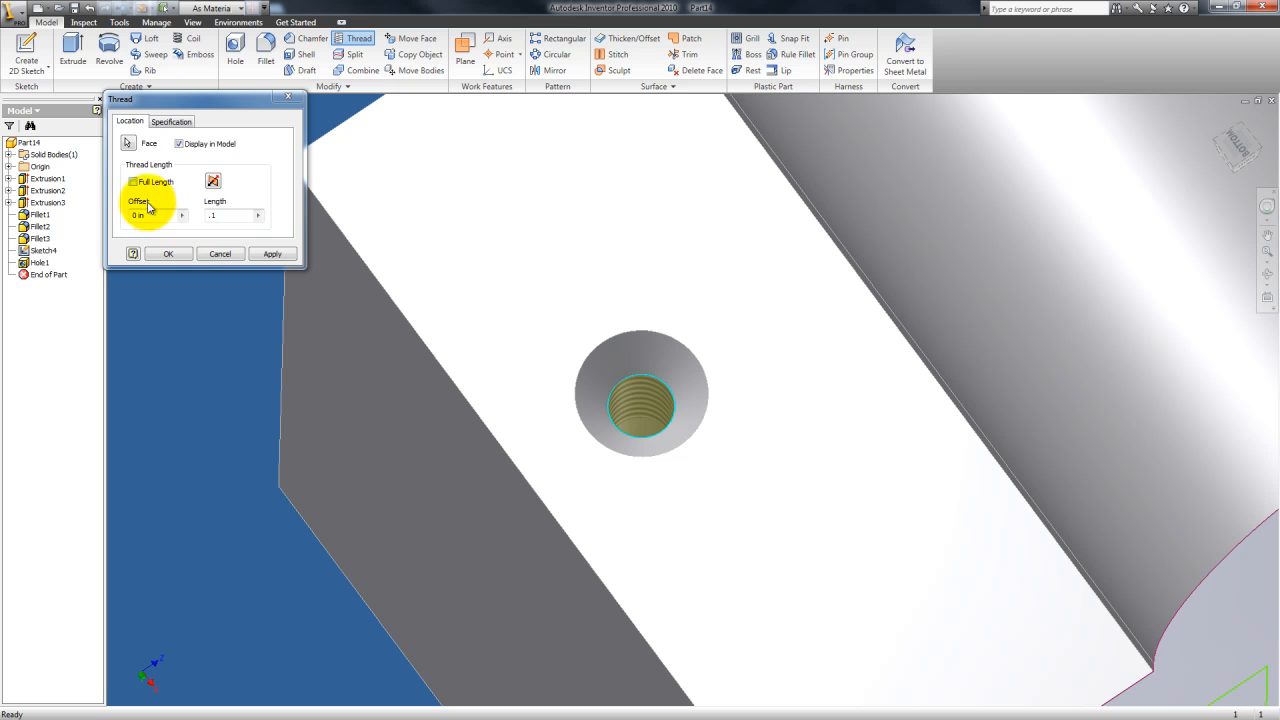
left_click_drag(159, 213, 121, 218)
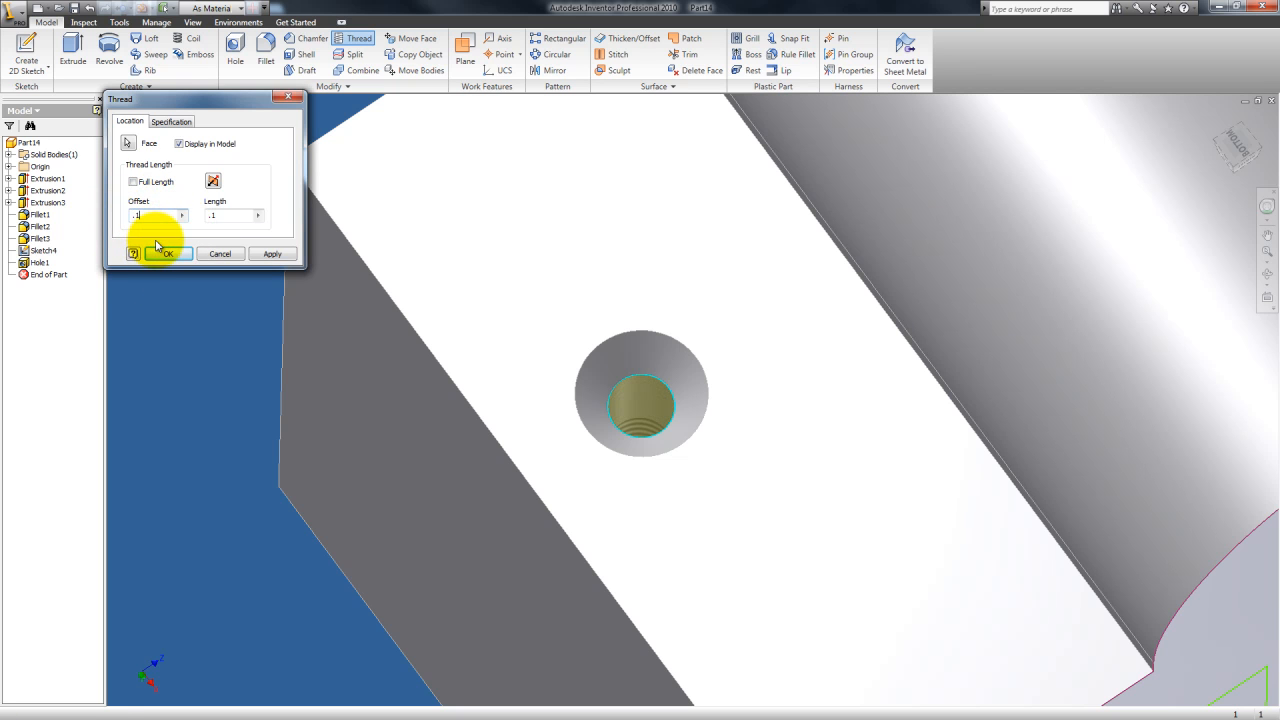
left_click(1266, 273)
left_click_drag(873, 373, 671, 434)
key("Escape")
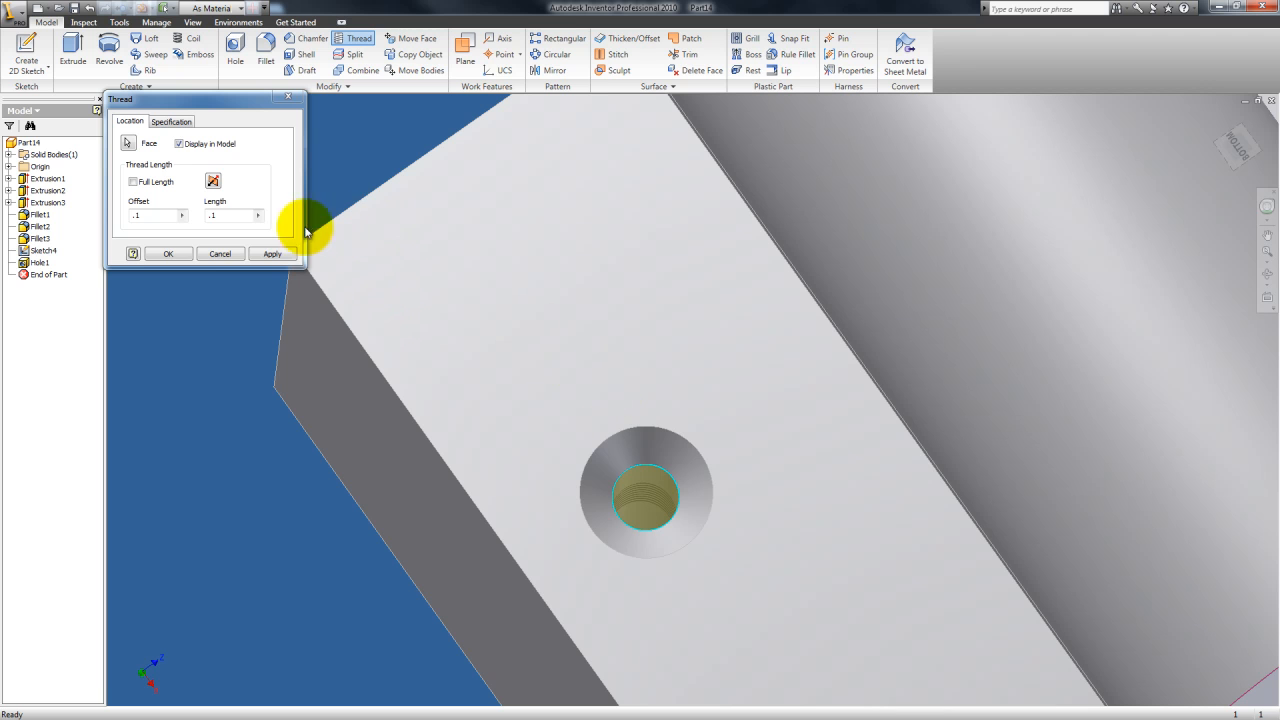
left_click(135, 183)
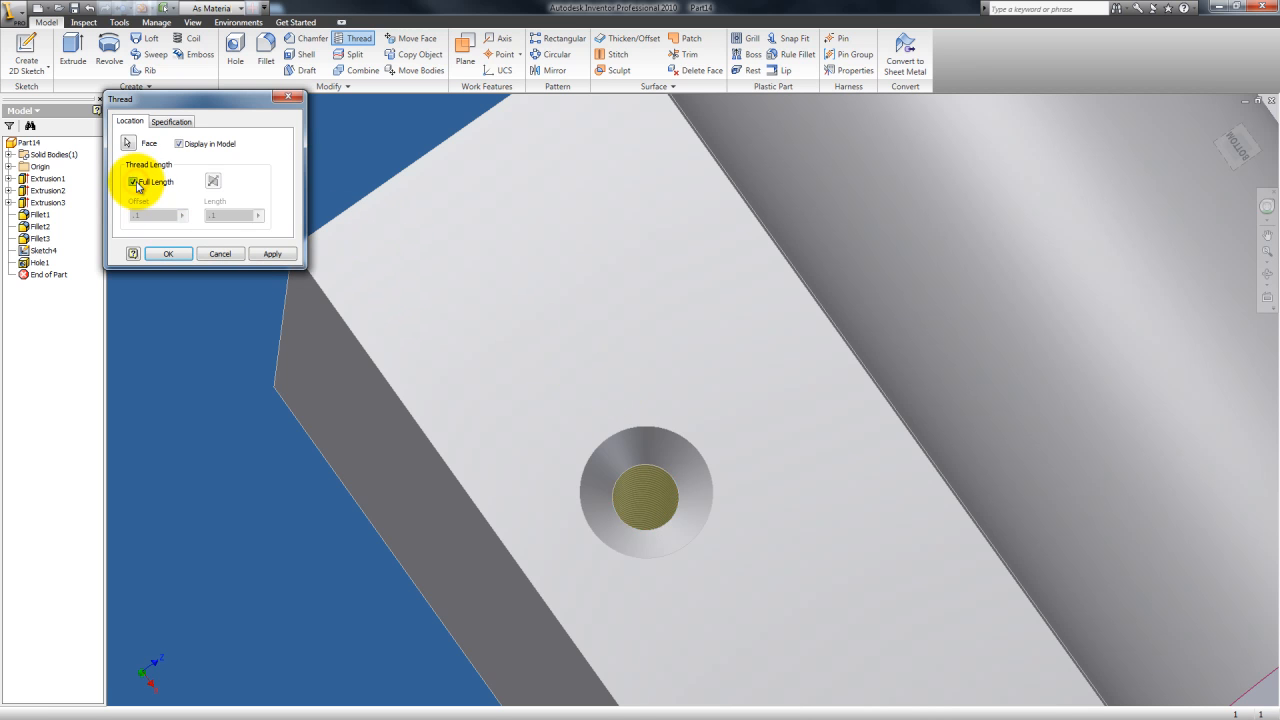
Step: Set the thread type to ANSI Unified Screw Threads in the thread specification
left_click(172, 121)
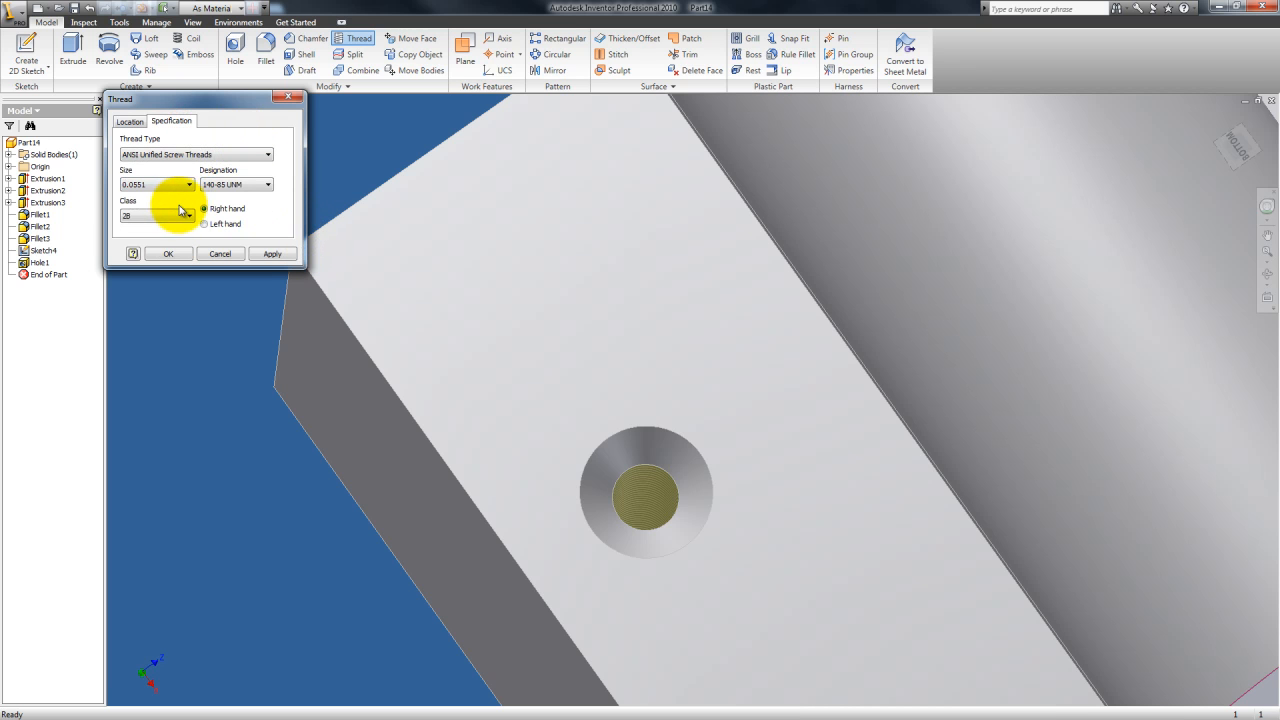
left_click(245, 156)
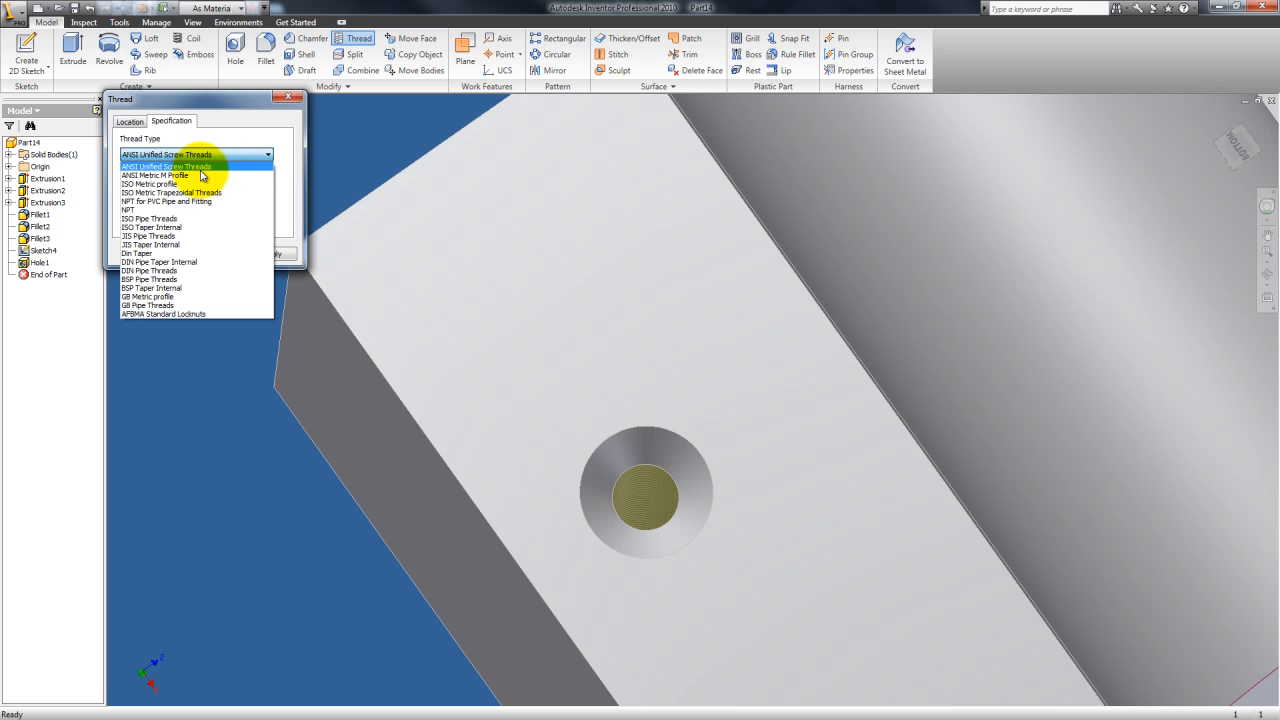
left_click(250, 166)
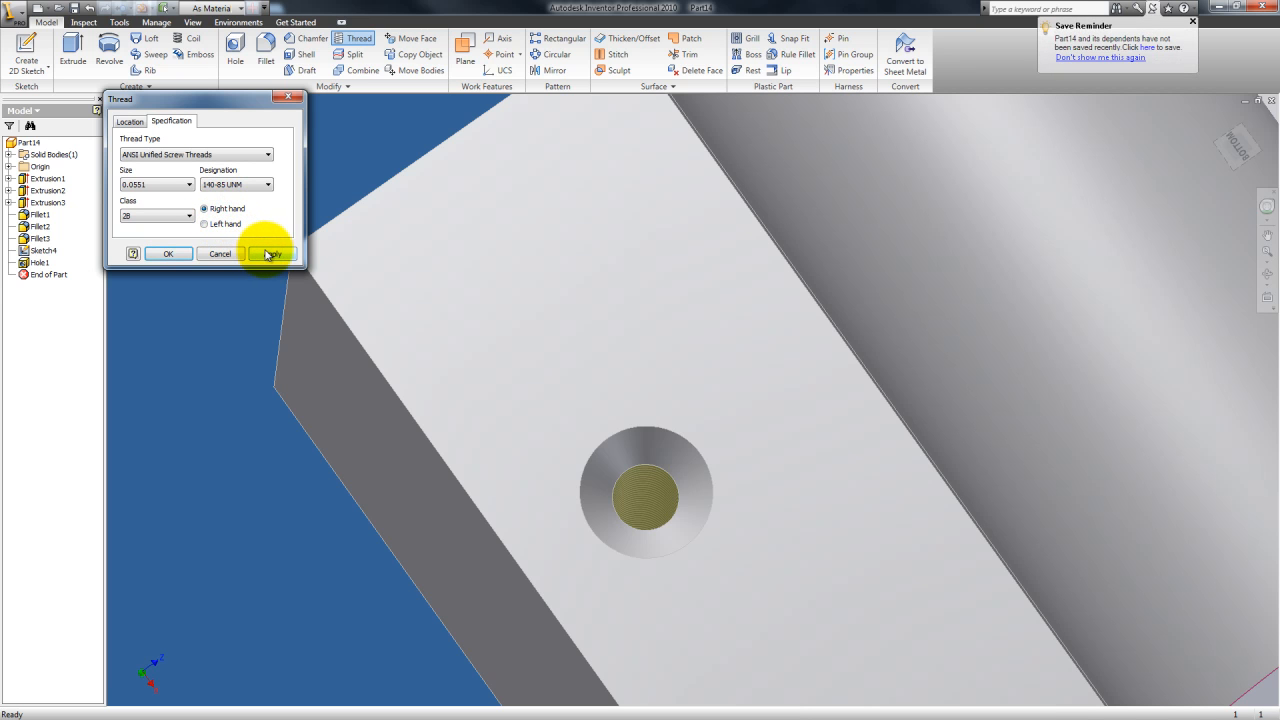
Step: Apply the ANSI Unified Screw Thread to the countersunk hole and close the Thread dialog
left_click(270, 254)
left_click(1051, 462)
left_click(215, 255)
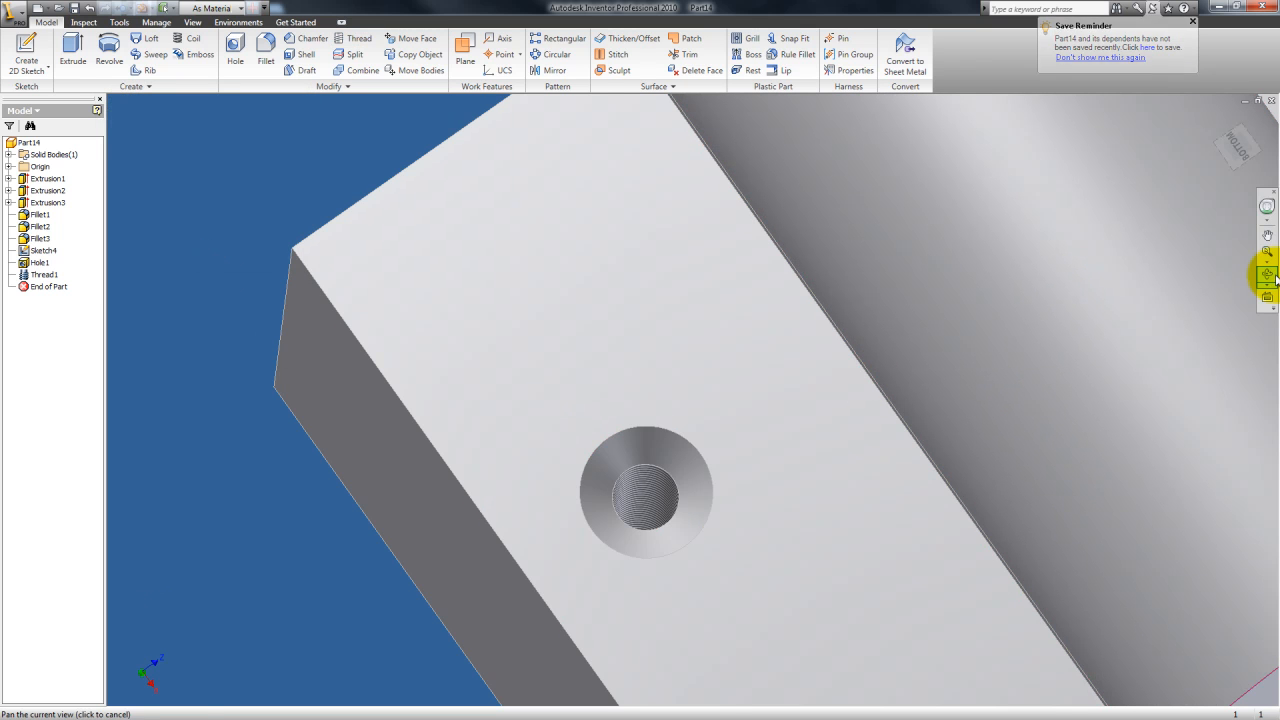
Step: Start a Thread on the curved face of the cylindrical boss on top of the part
left_click(1267, 273)
mouse_move(746, 490)
left_mouse_down()
mouse_move(697, 480)
mouse_move(729, 480)
mouse_move(721, 446)
left_mouse_up()
scroll(722, 446, "up", 2)
middle_click_drag(706, 454, 622, 525)
key("Escape")
left_click(343, 44)
left_click(712, 303)
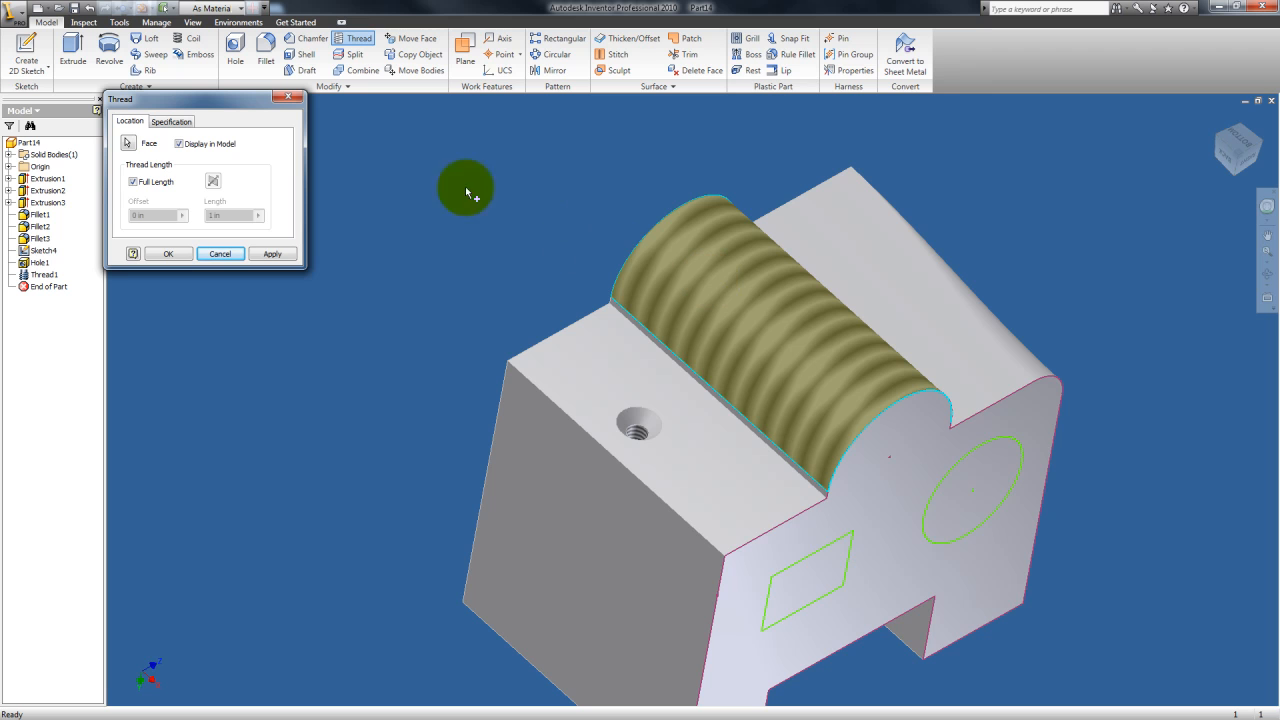
Step: Apply a partial thread to the boss with an offset of 0.1 and a length of 0.1, then close the dialog
left_click(133, 182)
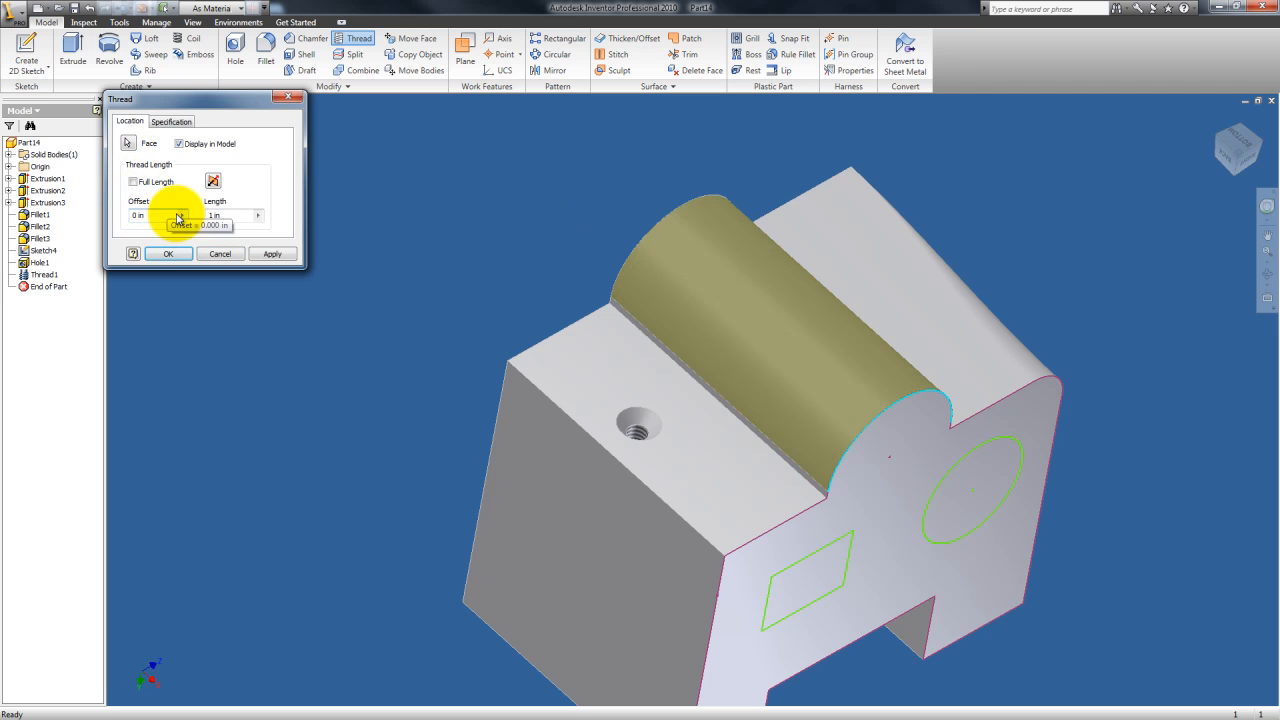
left_click(233, 216)
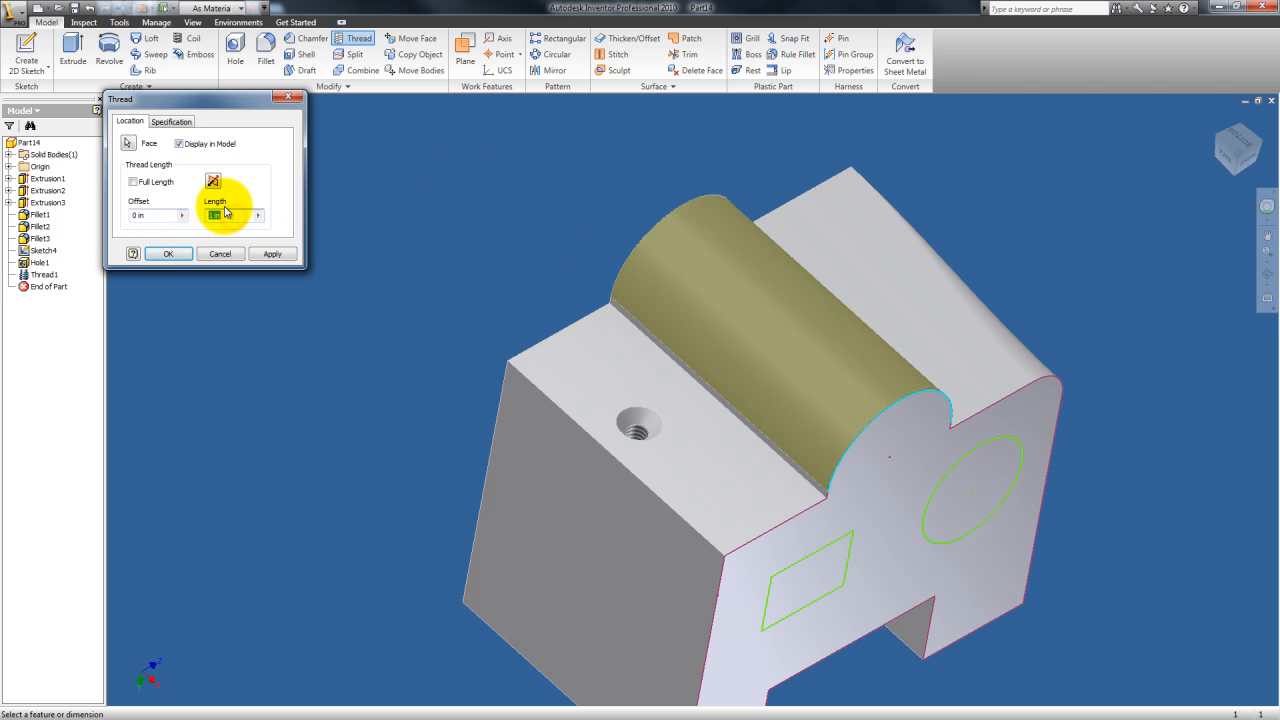
left_click(162, 215)
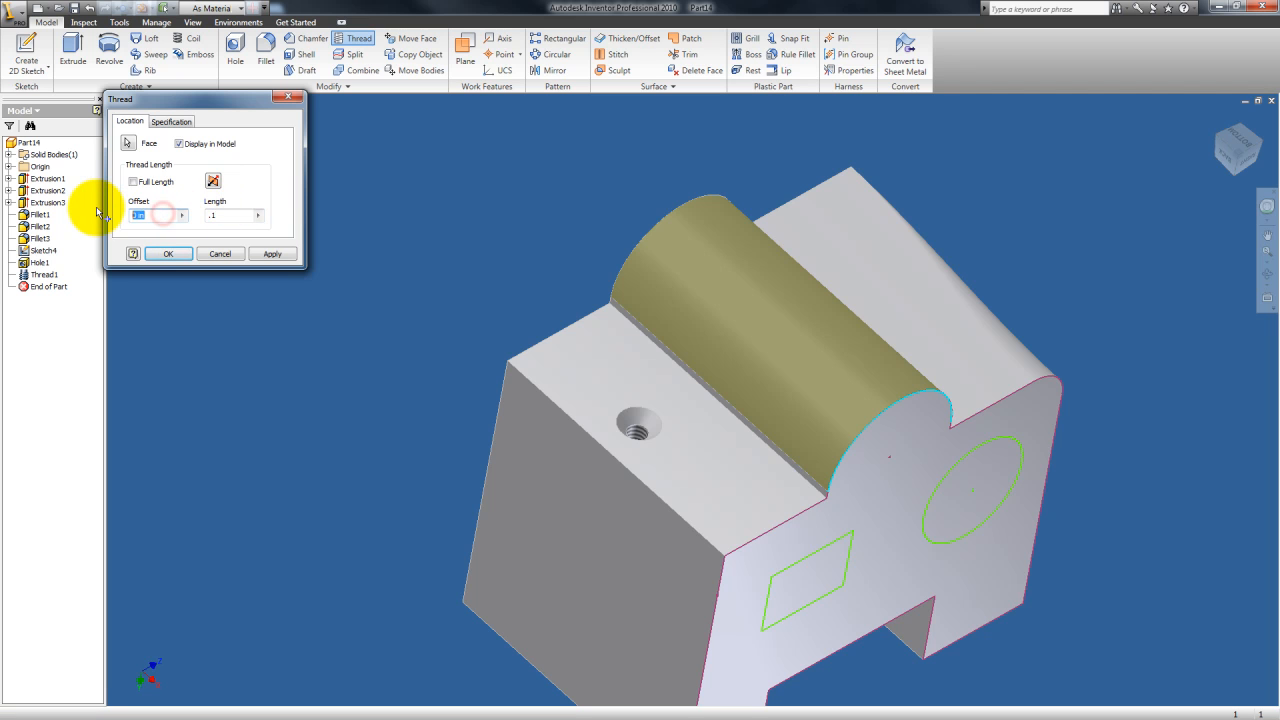
left_click(274, 254)
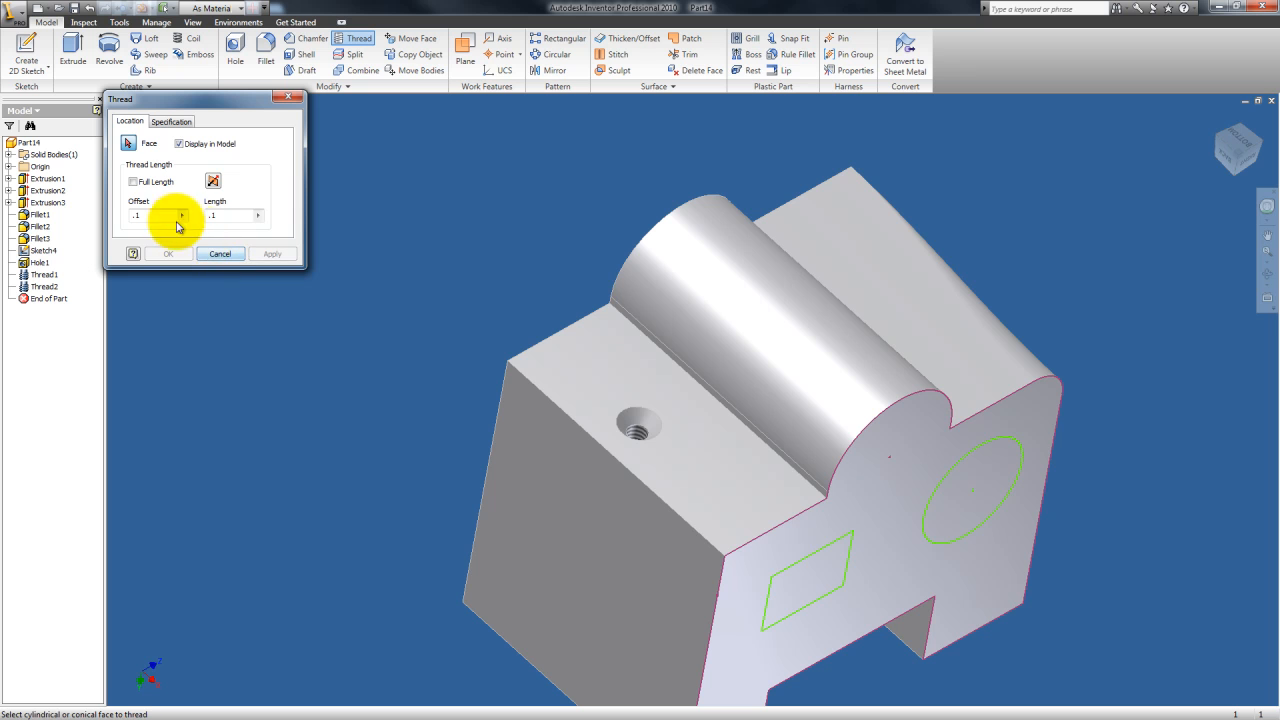
left_click(221, 254)
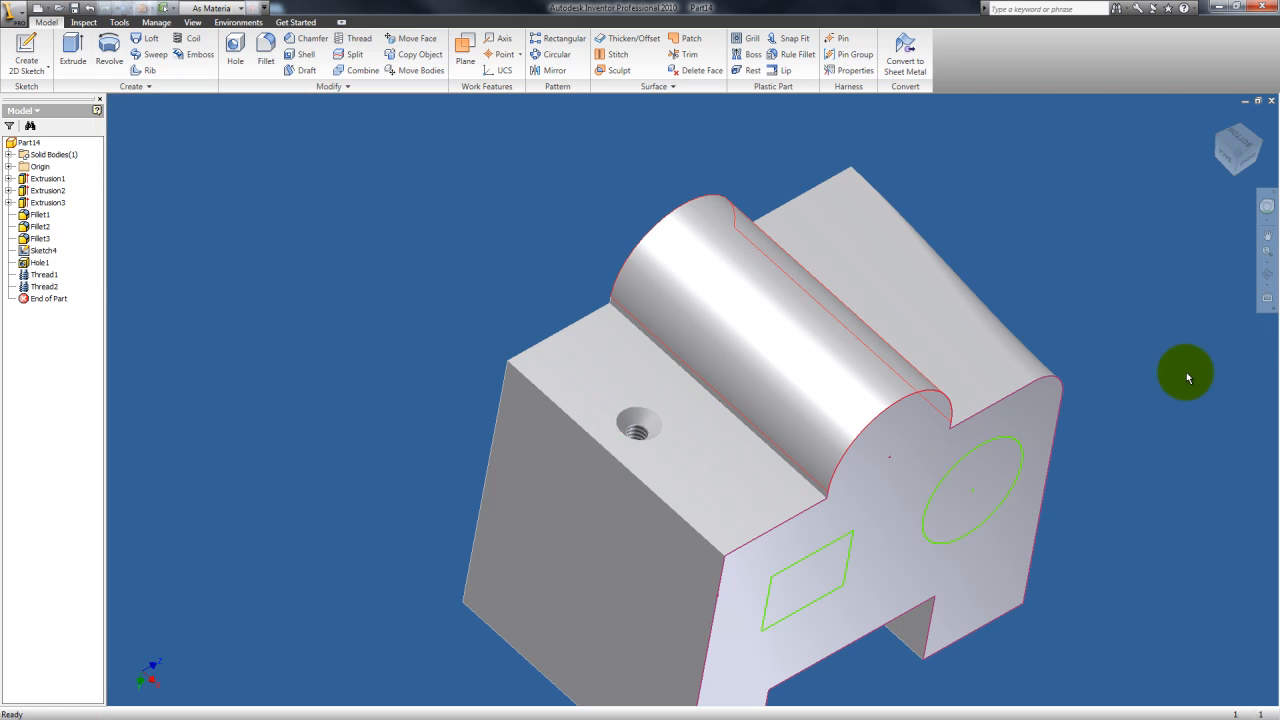
Step: Orbit and zoom around the part to inspect the threaded countersunk hole and the threaded boss
left_click(1267, 273)
left_click_drag(706, 432, 675, 421)
scroll(592, 386, "up", 3)
middle_click_drag(592, 385, 634, 468)
scroll(634, 468, "down", 3)
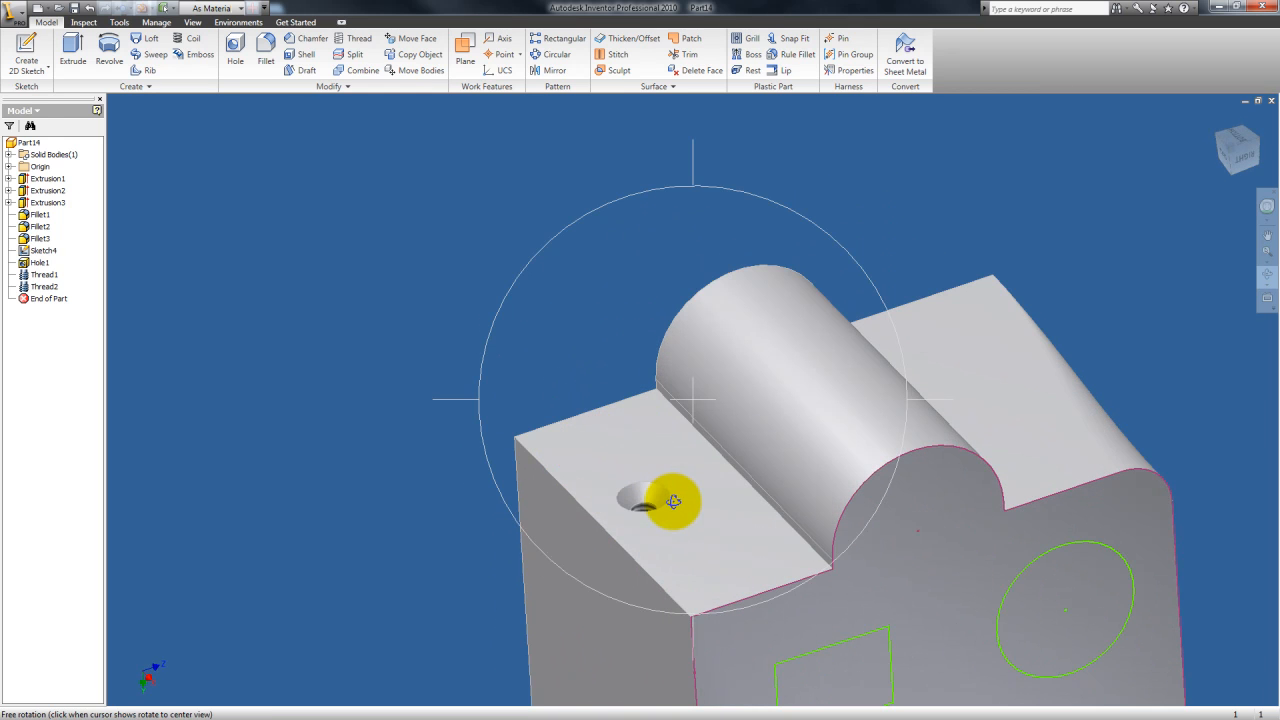